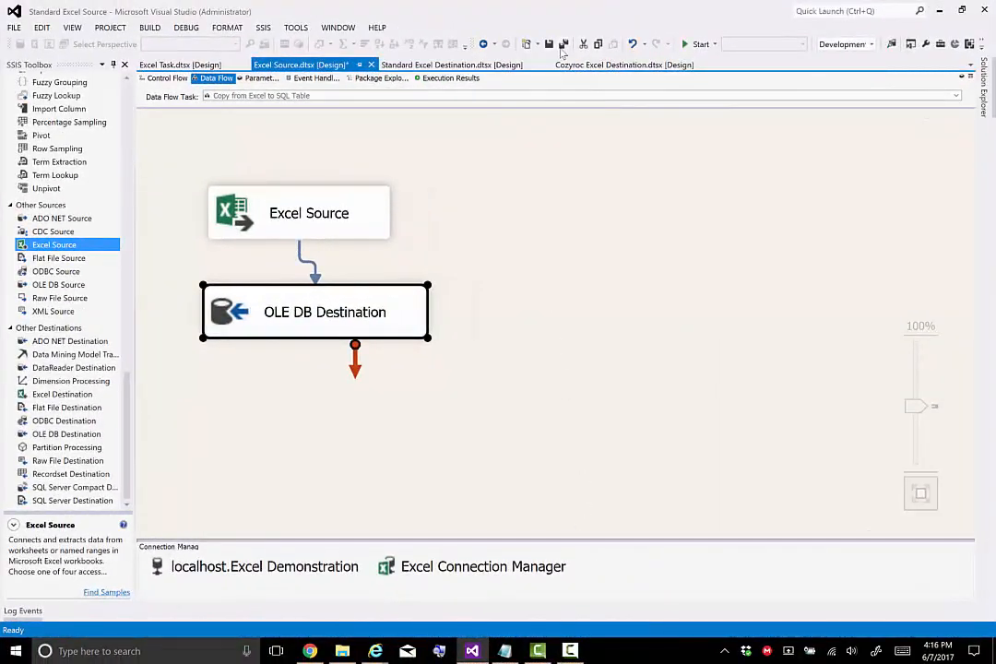
# Save all open packages, run the Excel Source package, and return to design mode
pyautogui.click(566, 44)
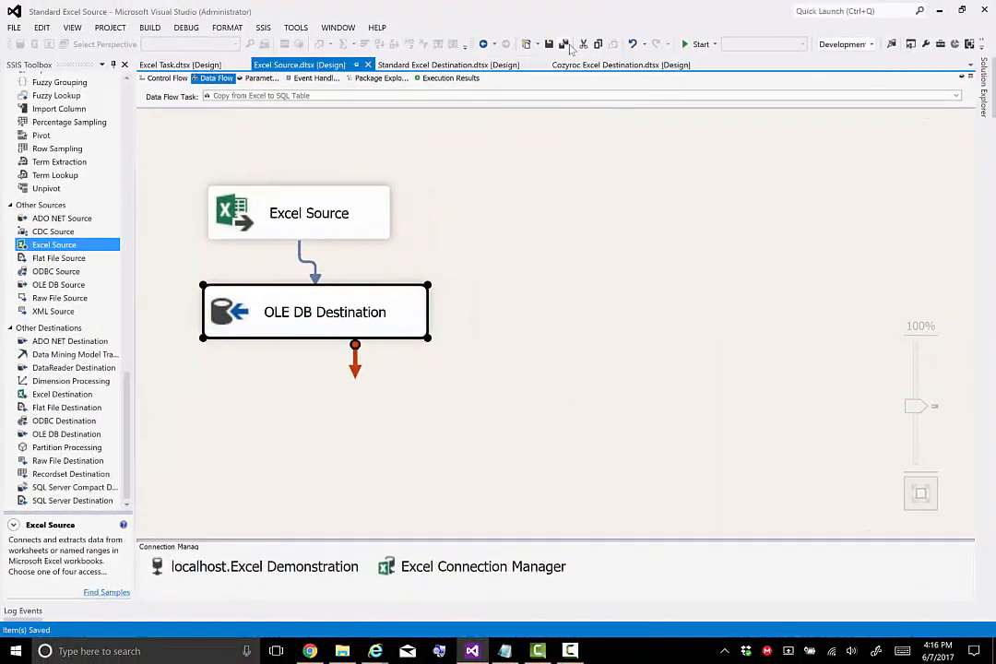
pyautogui.click(687, 46)
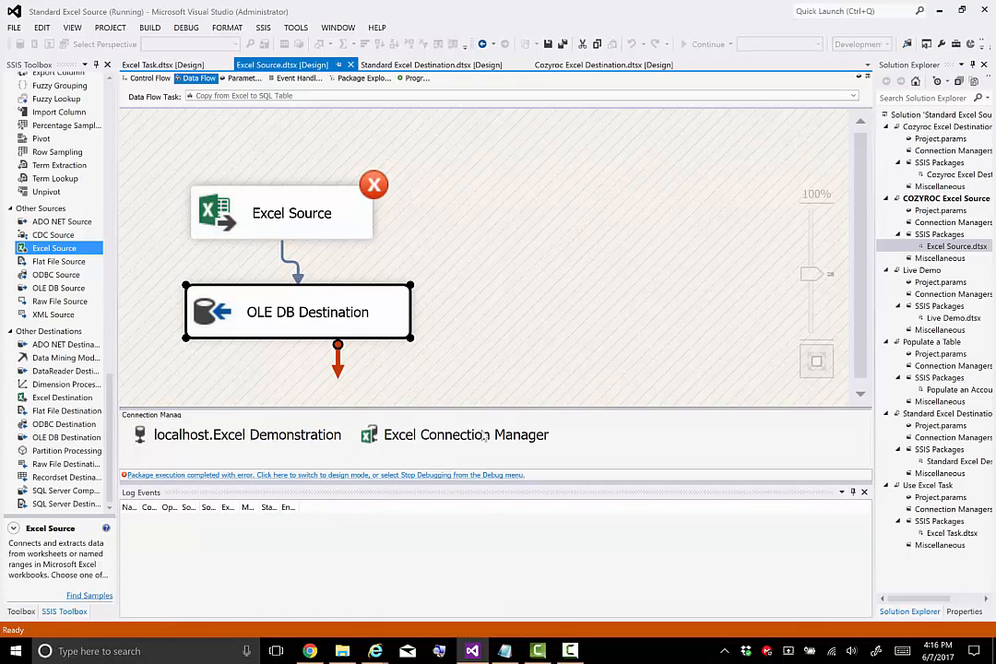
pyautogui.click(467, 476)
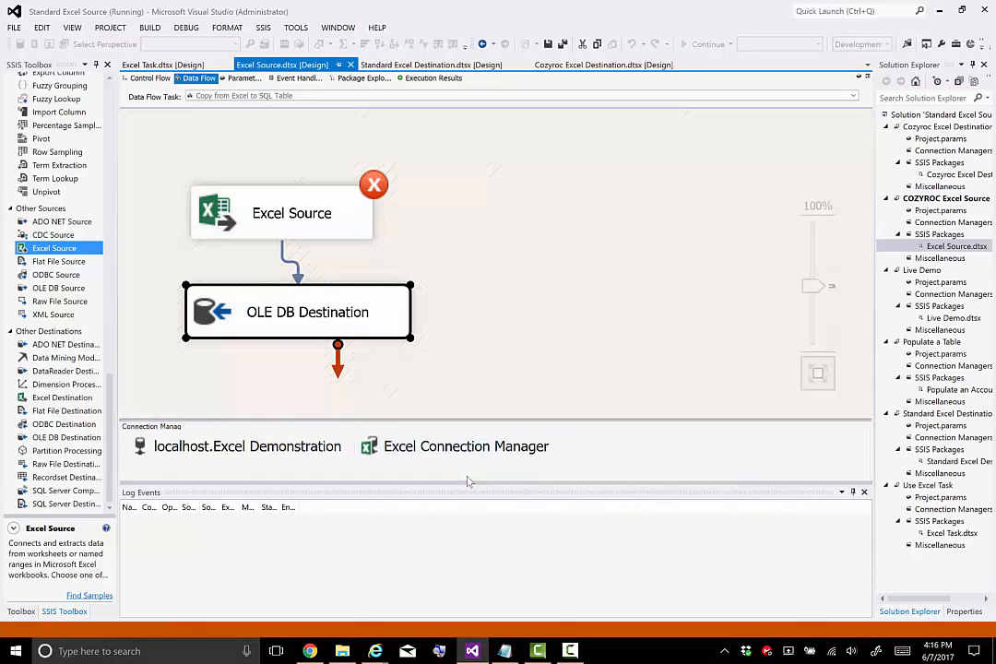
# Copy the first Excel Source error message from the execution results and paste it into the blank Notepad document
pyautogui.click(450, 78)
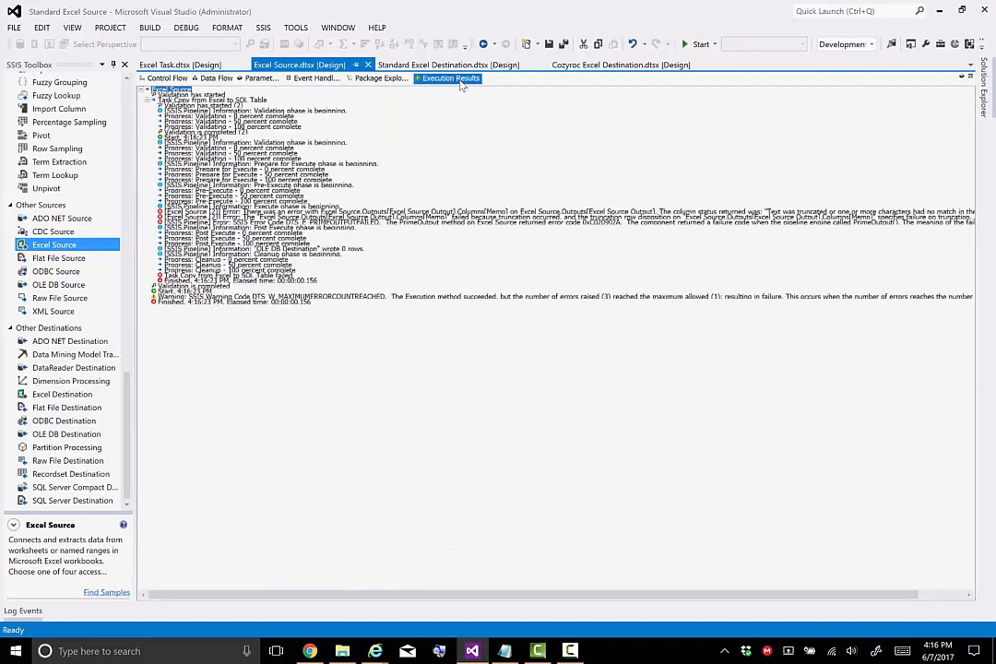
pyautogui.rightClick(495, 212)
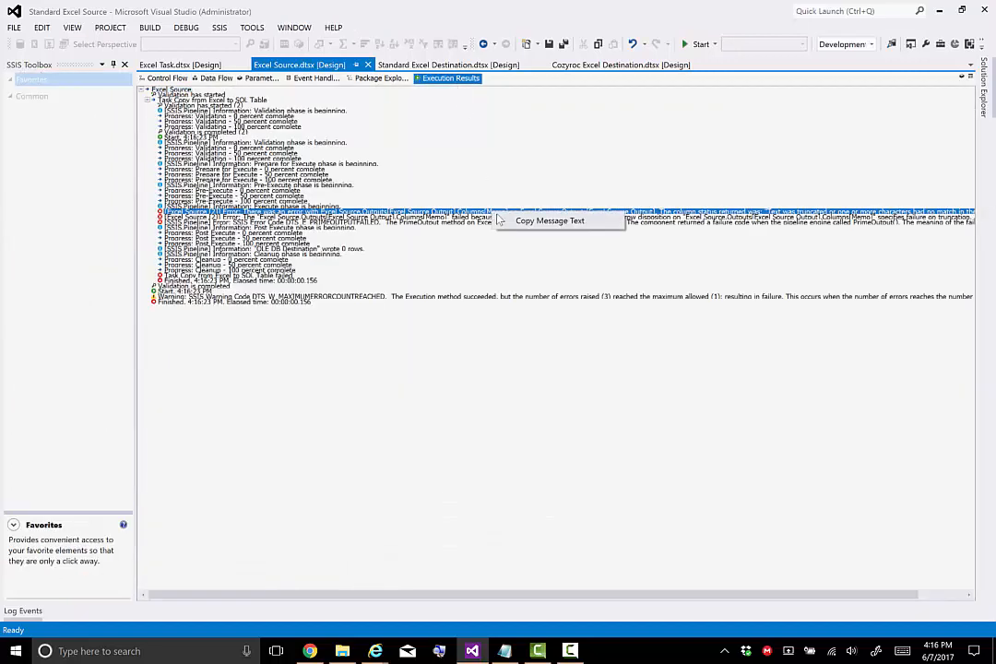
pyautogui.click(549, 221)
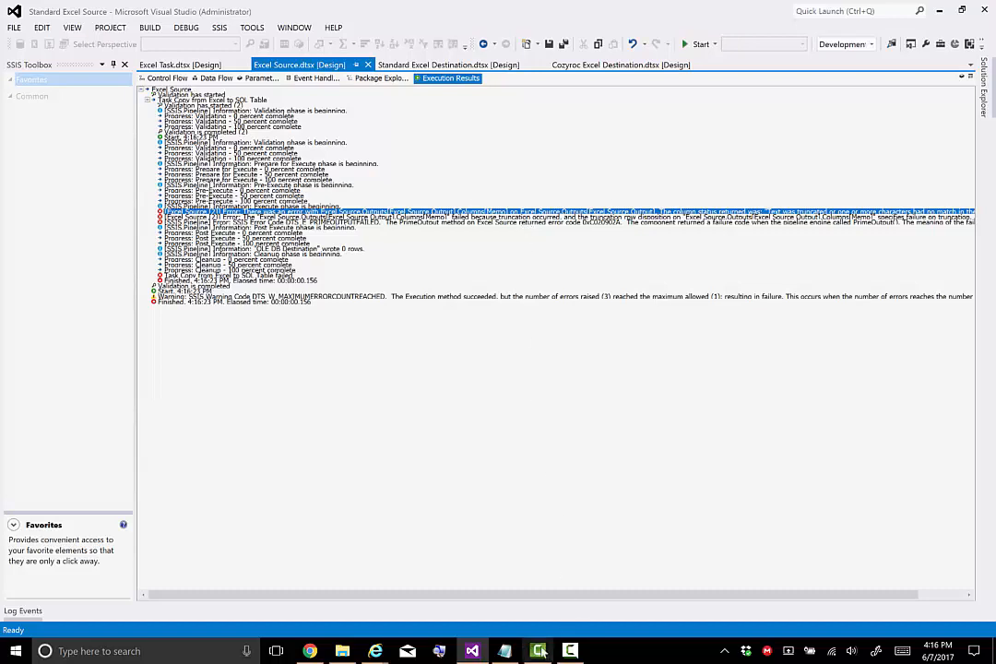
pyautogui.click(504, 651)
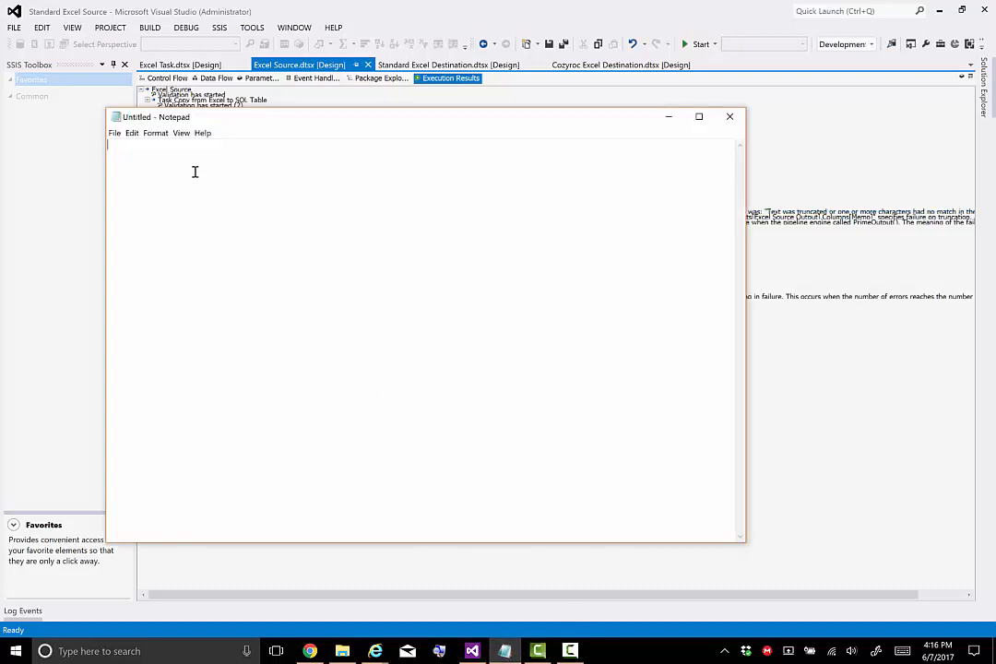
pyautogui.write('[Excel Source [2]] Error: There was an error with Excel Source.Outputs[Excel Source Output].Columns[Memo] on Excel Source.Outputs[Excel Source Output]. The column status returned was: "Text was truncated or one or more characters had no match in the target code page.".')
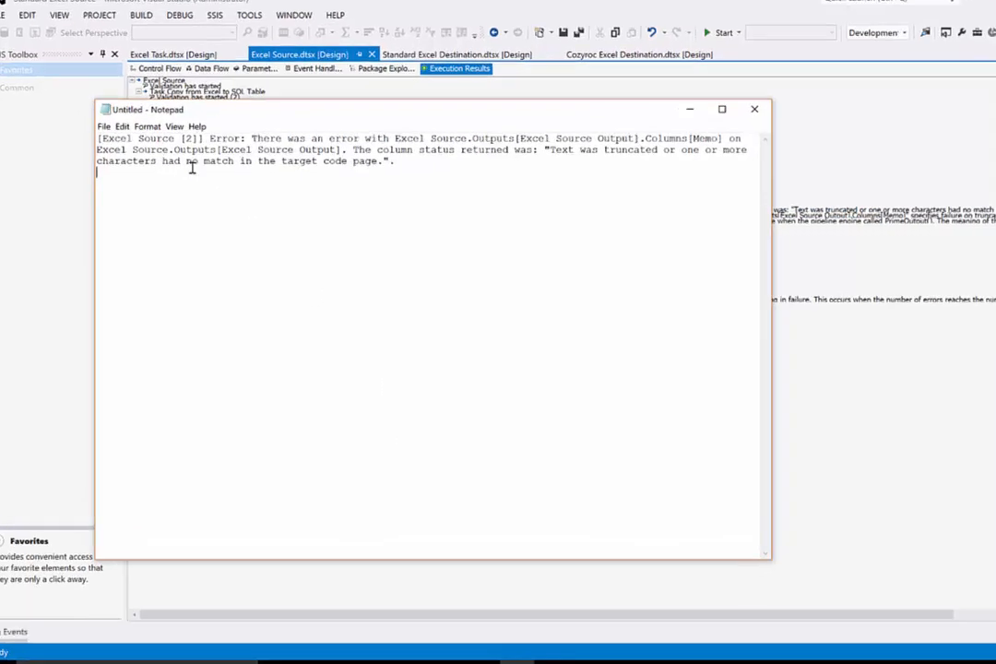
pyautogui.moveTo(640, 118); pyautogui.dragTo(787, 116)
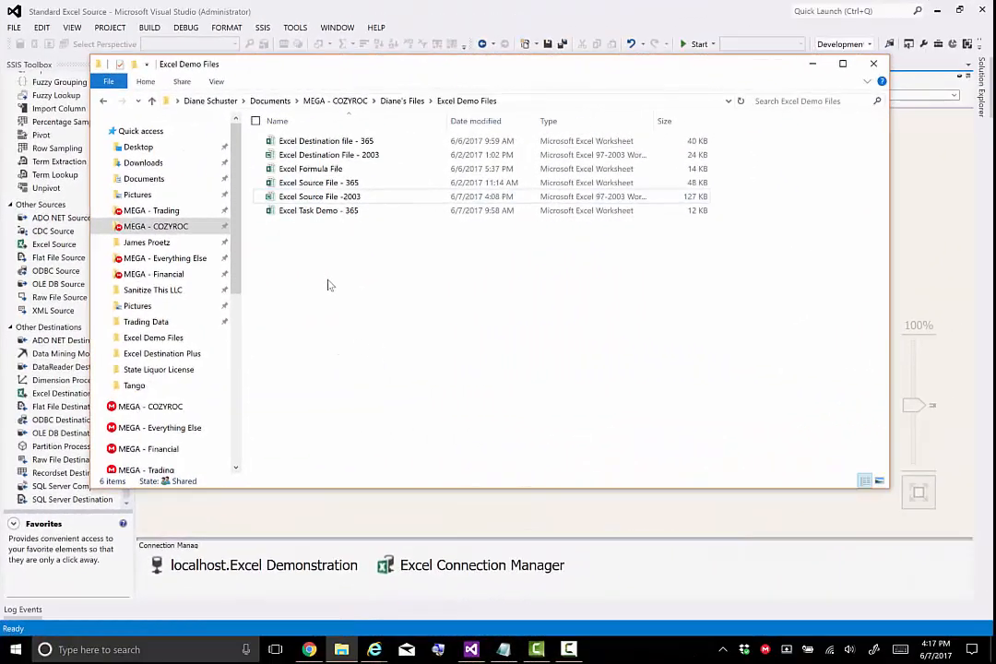
# Open the workbook Excel Source File -2003 and delete everything after the first "AZ" in cell E56's memo text
pyautogui.click(319, 199)
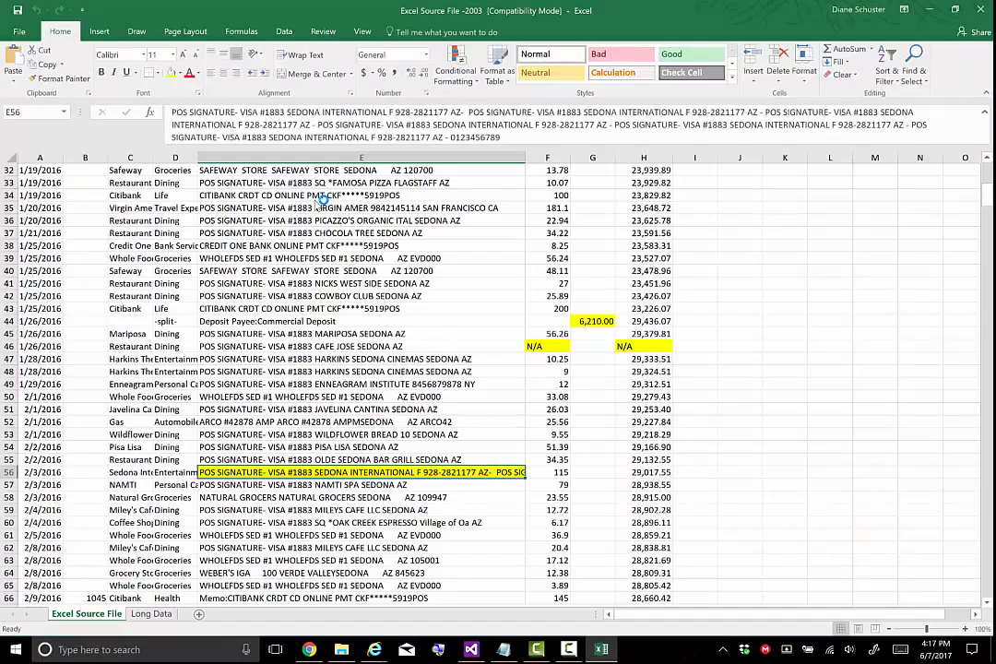
pyautogui.click(311, 125)
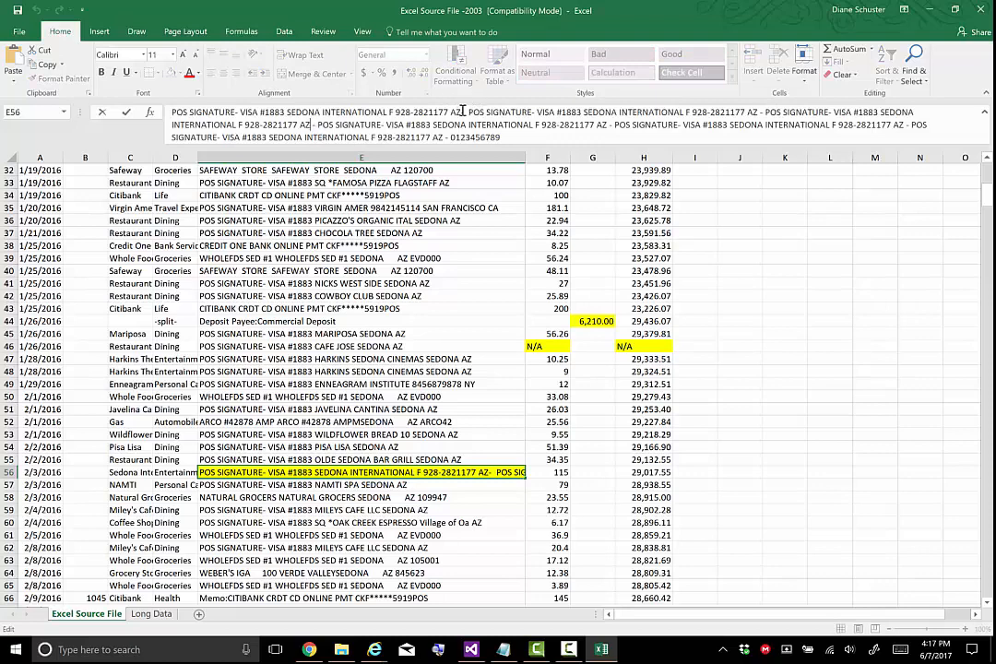
pyautogui.moveTo(463, 111); pyautogui.dragTo(502, 136)
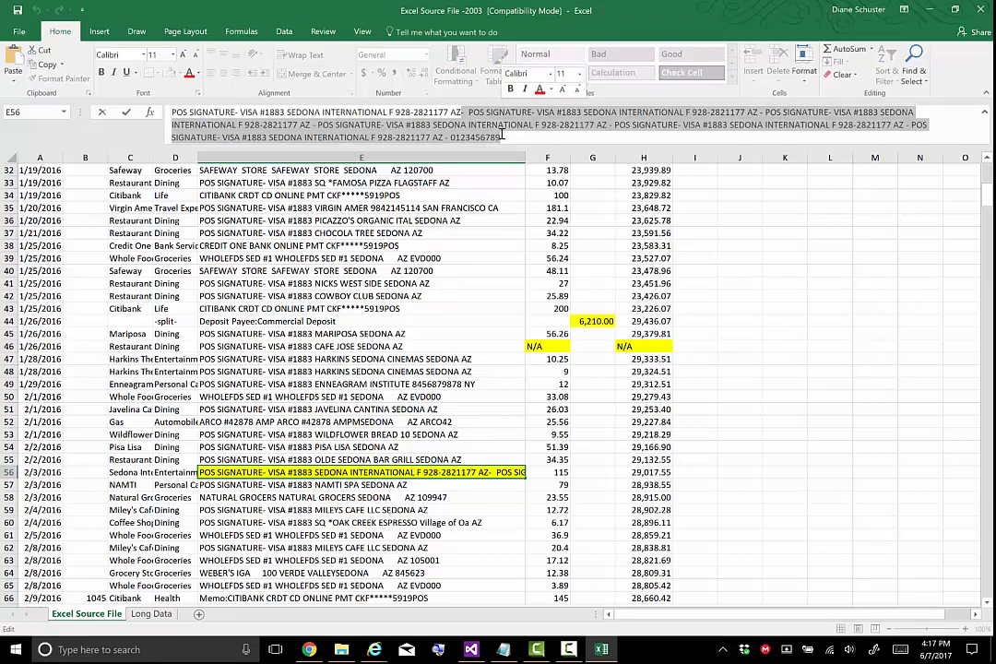
pyautogui.press('Delete')
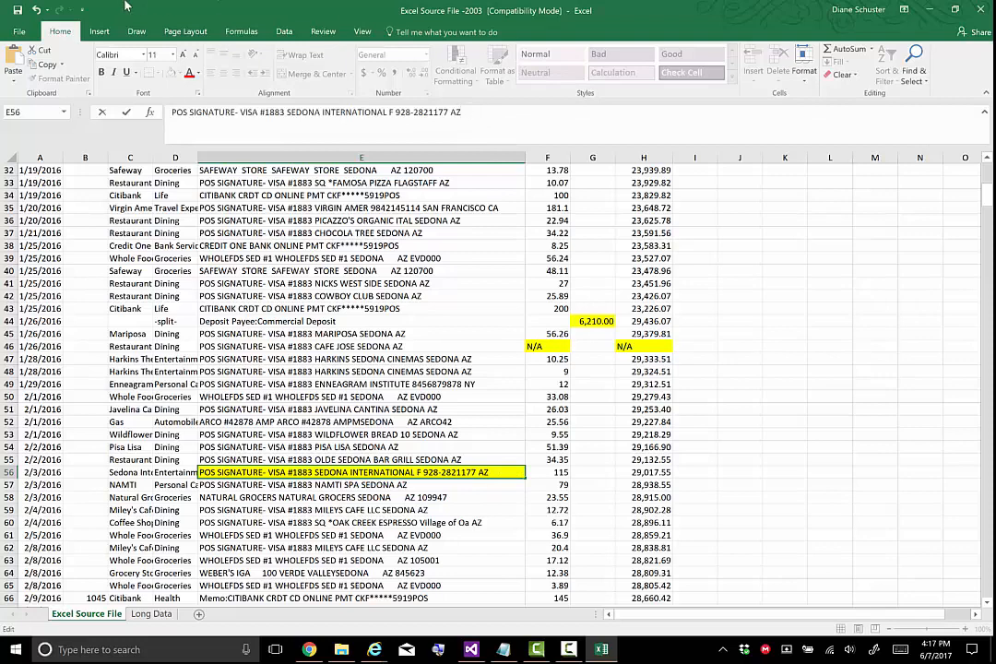
# Save and close the edited workbook and its folder window, and run the Excel Source package again in Visual Studio
pyautogui.click(17, 10)
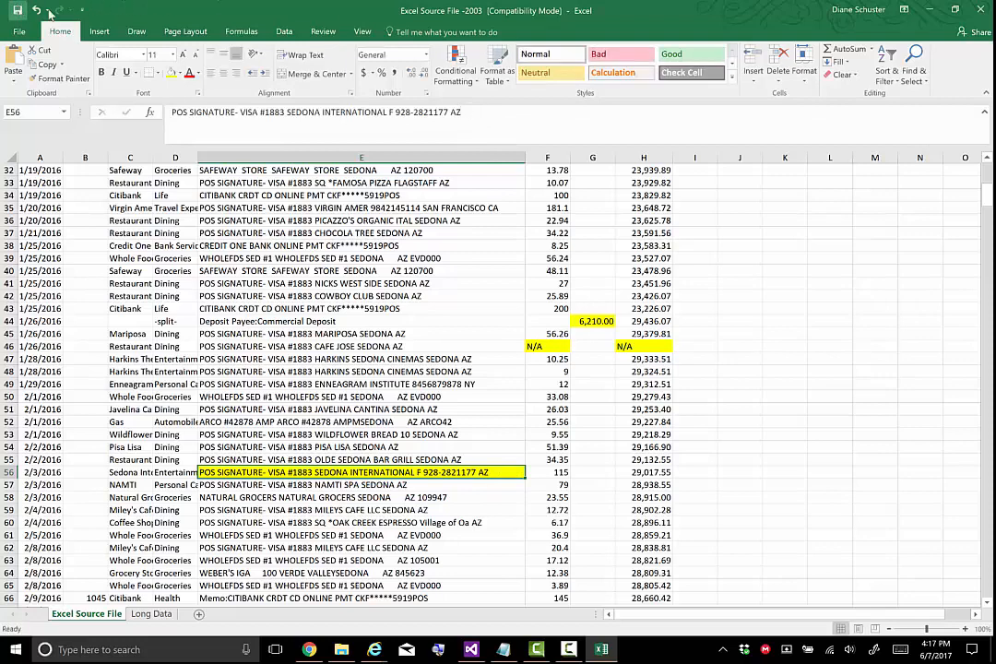
pyautogui.click(980, 10)
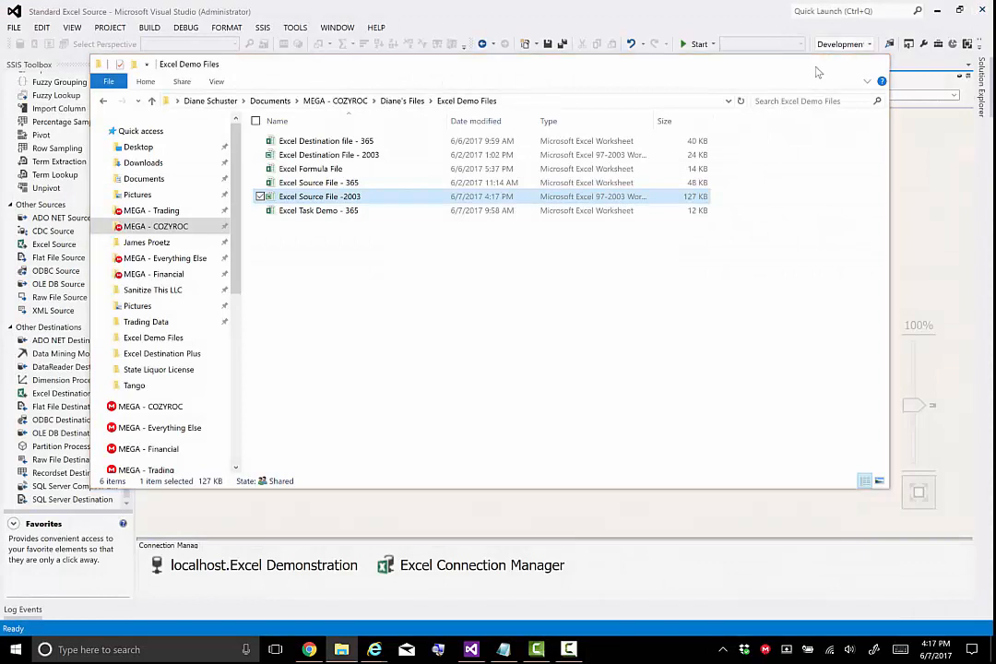
pyautogui.click(874, 64)
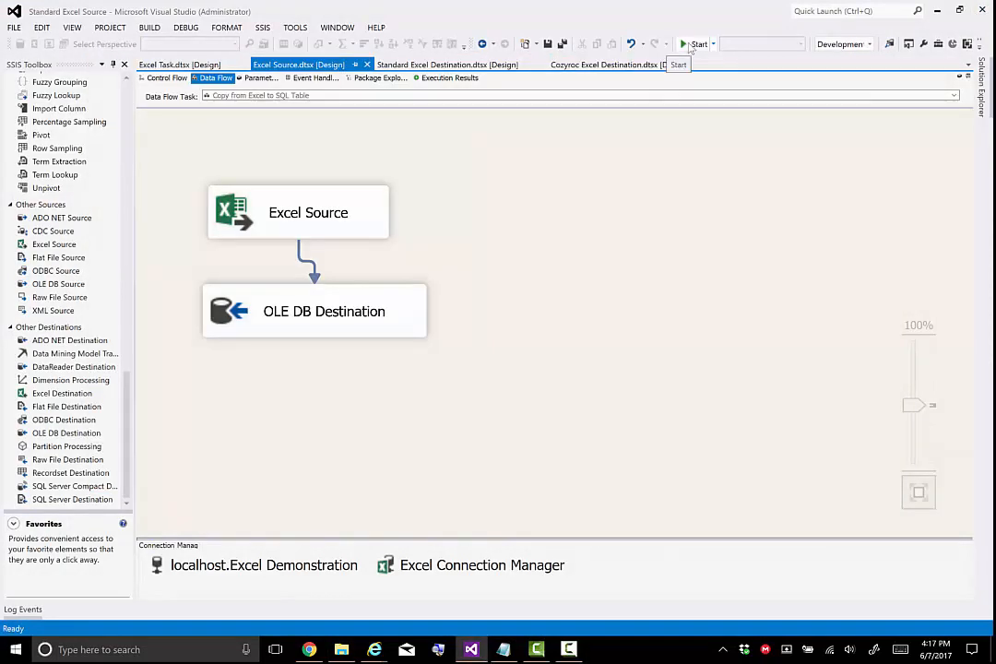
pyautogui.click(690, 46)
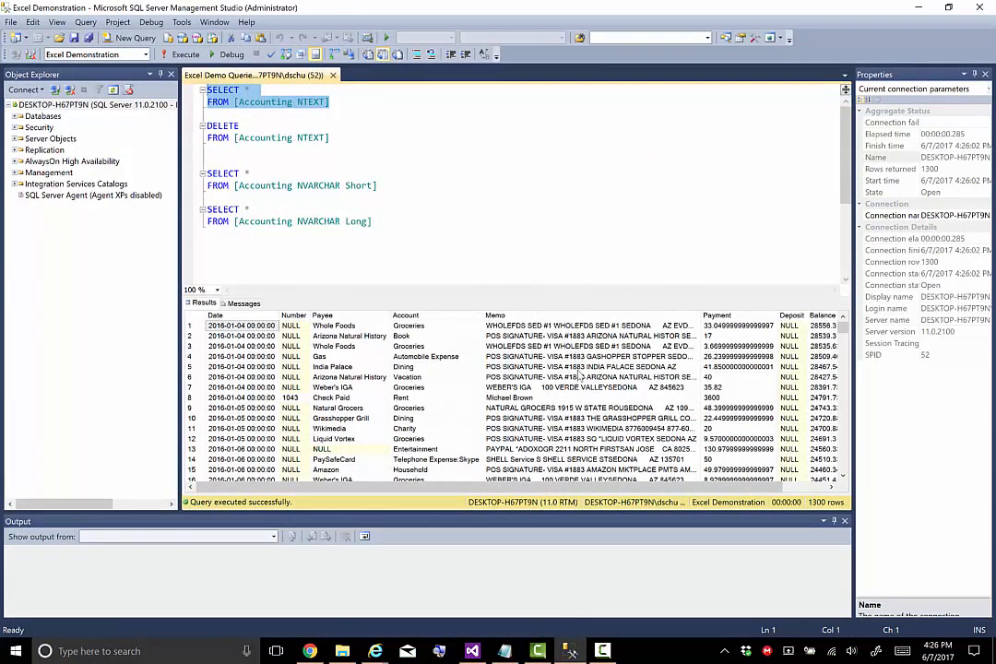
# Examine the imported rows of the Accounting NTEXT table in the SQL Server Management Studio query results
pyautogui.scroll(-8, 581, 379)
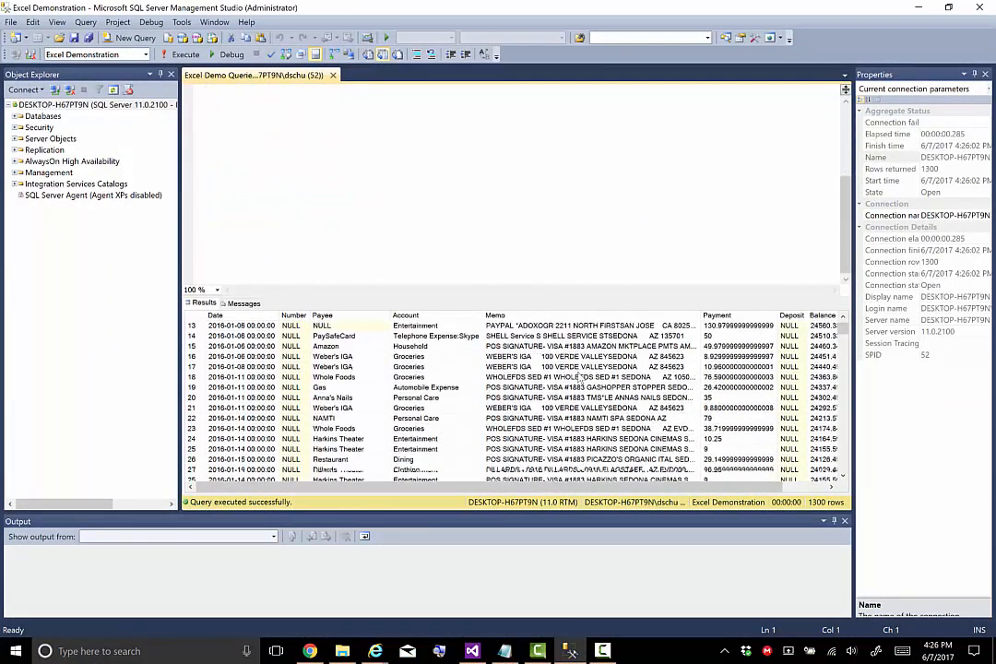
pyautogui.scroll(-4, 582, 378)
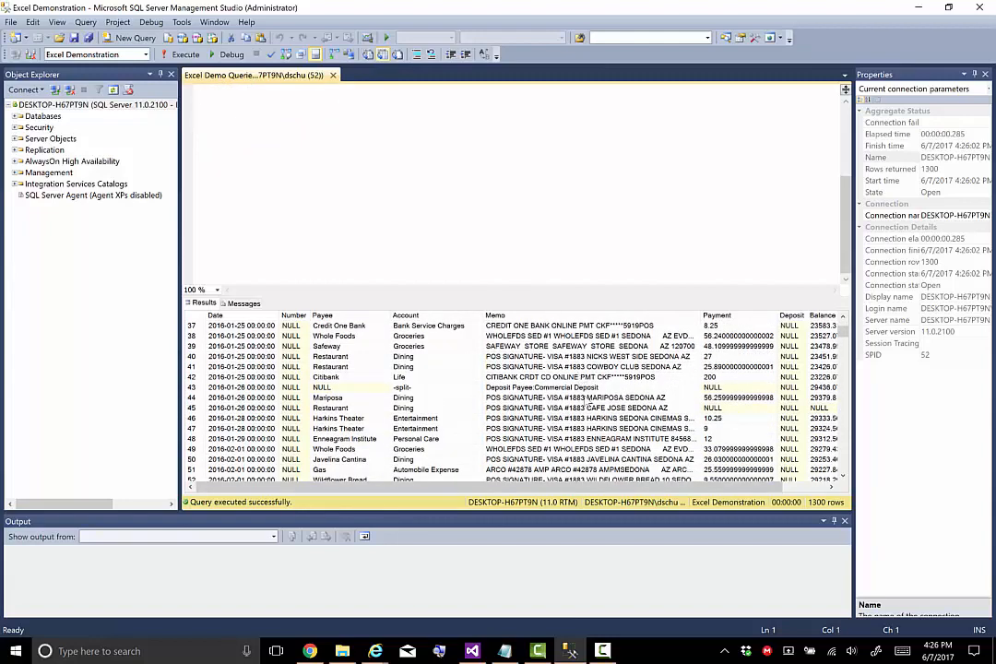
pyautogui.hscroll(2, 649, 496)
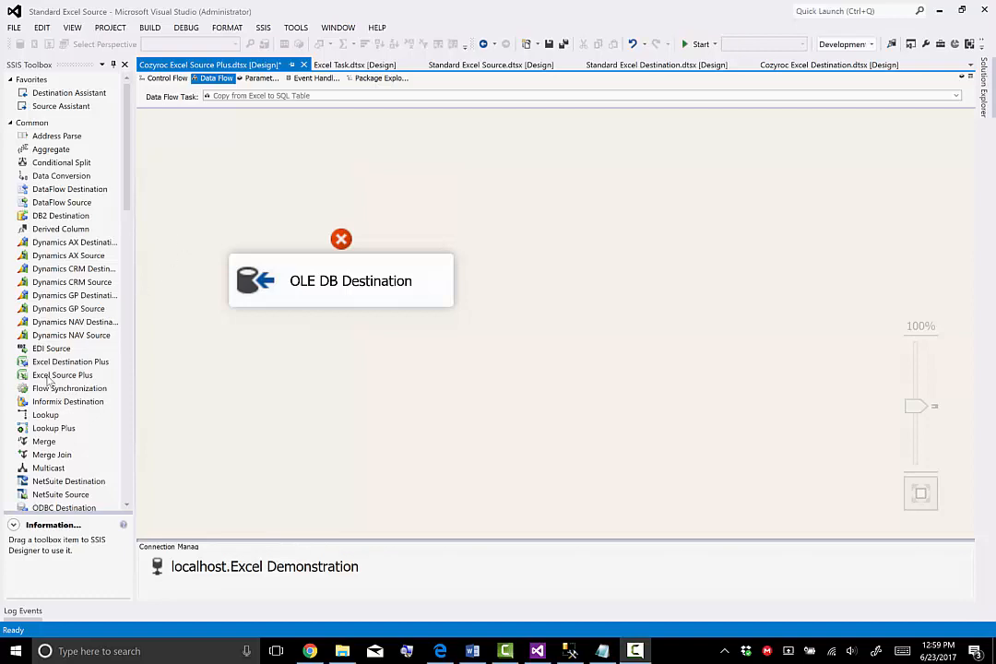
# Add an Excel Source Plus above the OLE DB Destination and set Excel Source File - 365 as its new connection's file
pyautogui.moveTo(62, 375); pyautogui.dragTo(229, 145)
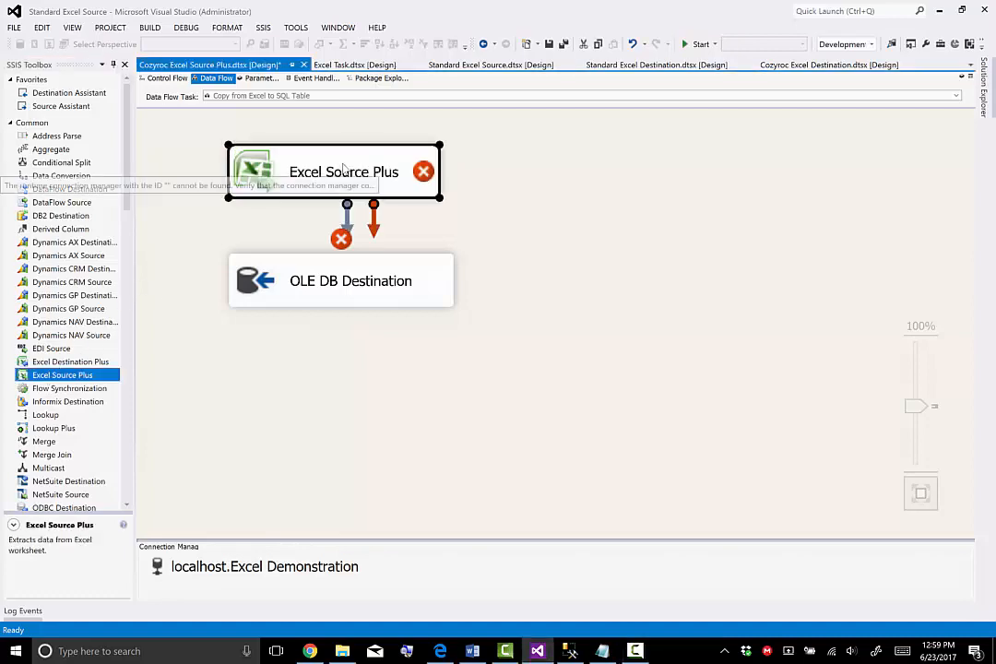
pyautogui.doubleClick(388, 162)
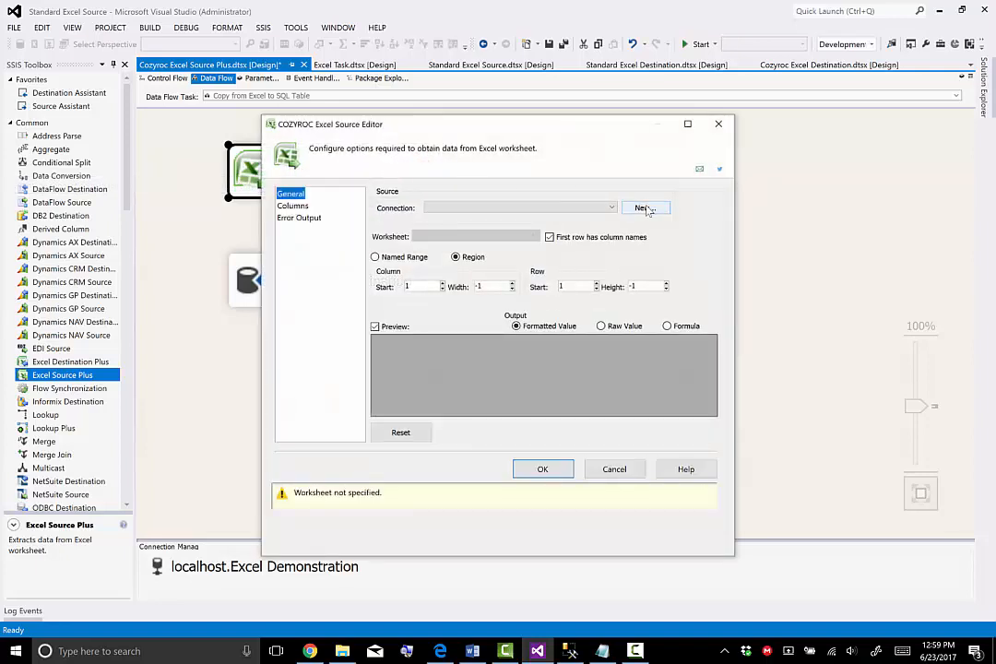
pyautogui.click(646, 208)
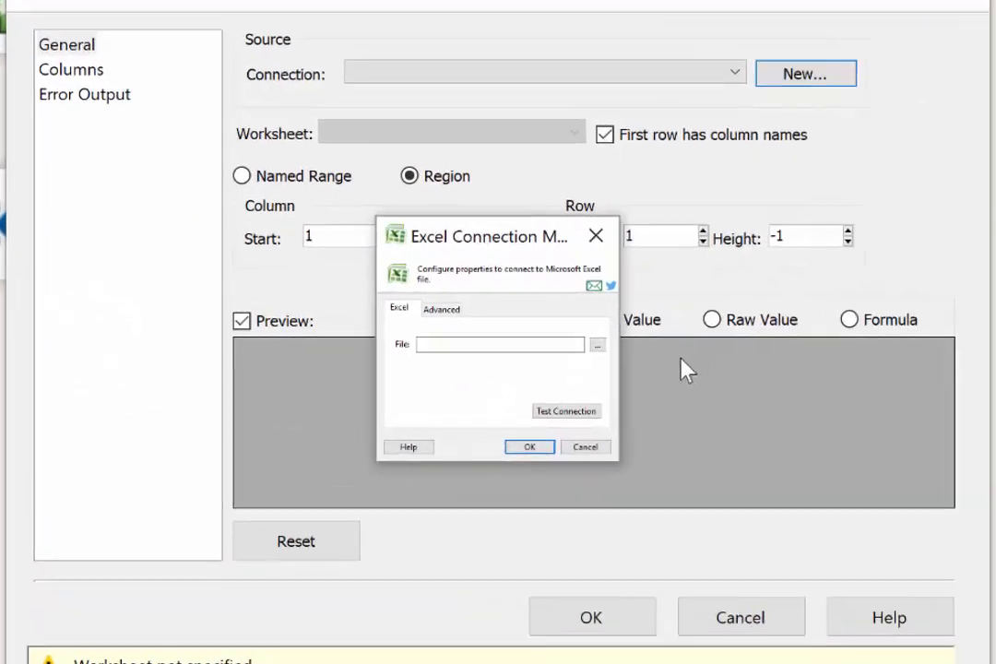
pyautogui.click(598, 345)
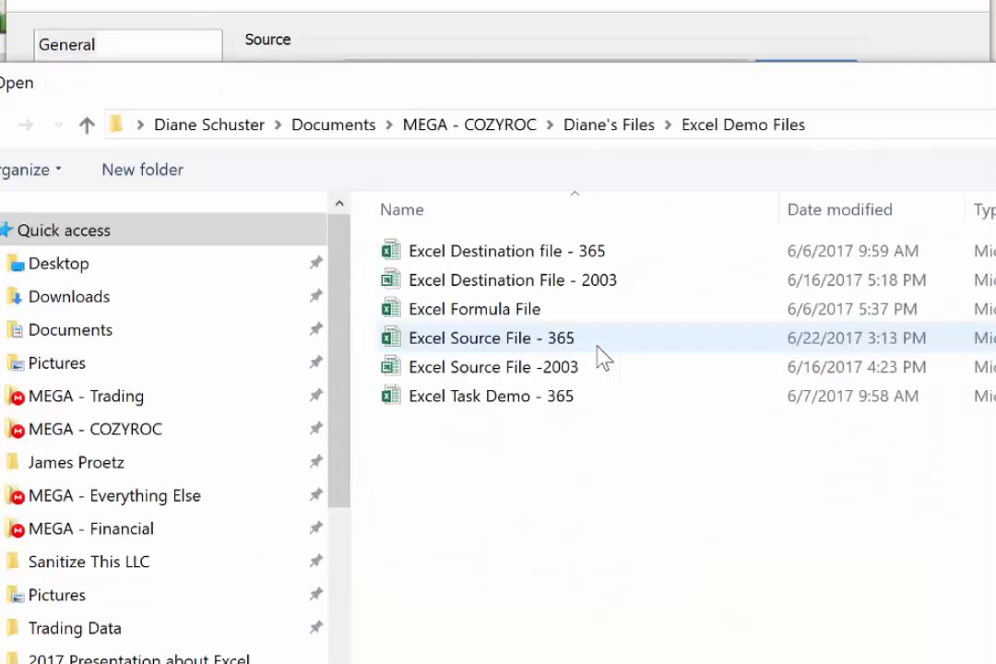
pyautogui.doubleClick(517, 343)
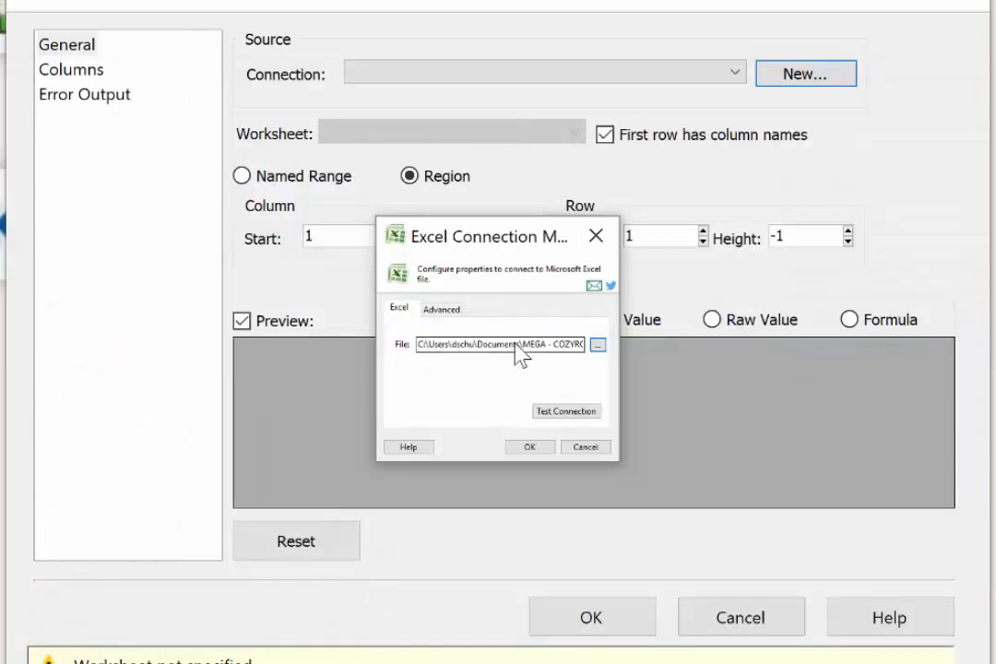
# Test the new Excel connection, check its advanced options, and accept it with the Automatic format and Recalculate off
pyautogui.click(559, 412)
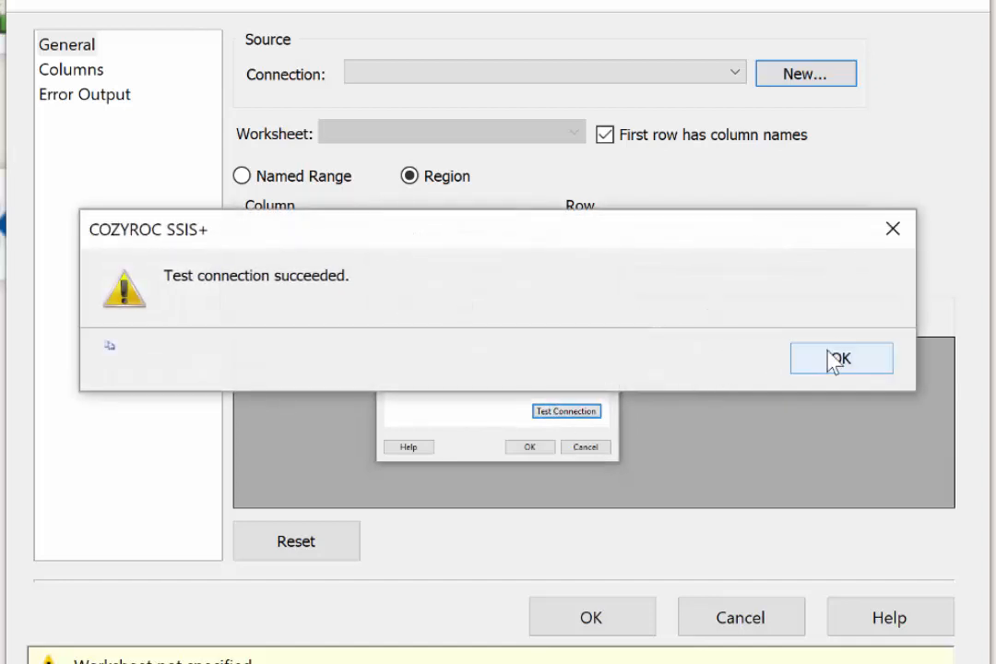
pyautogui.click(835, 360)
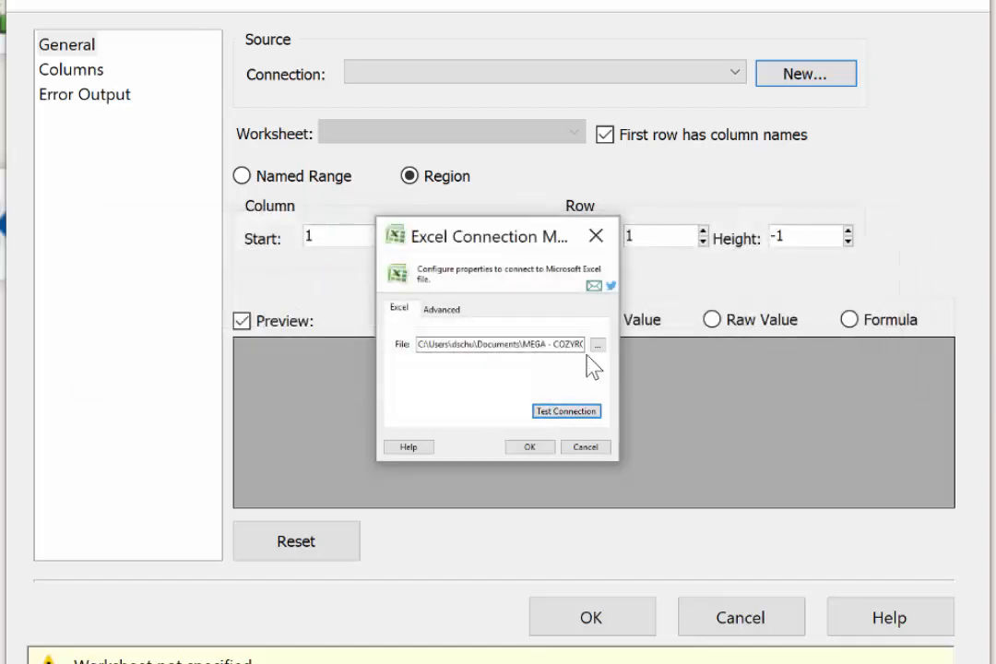
pyautogui.click(443, 313)
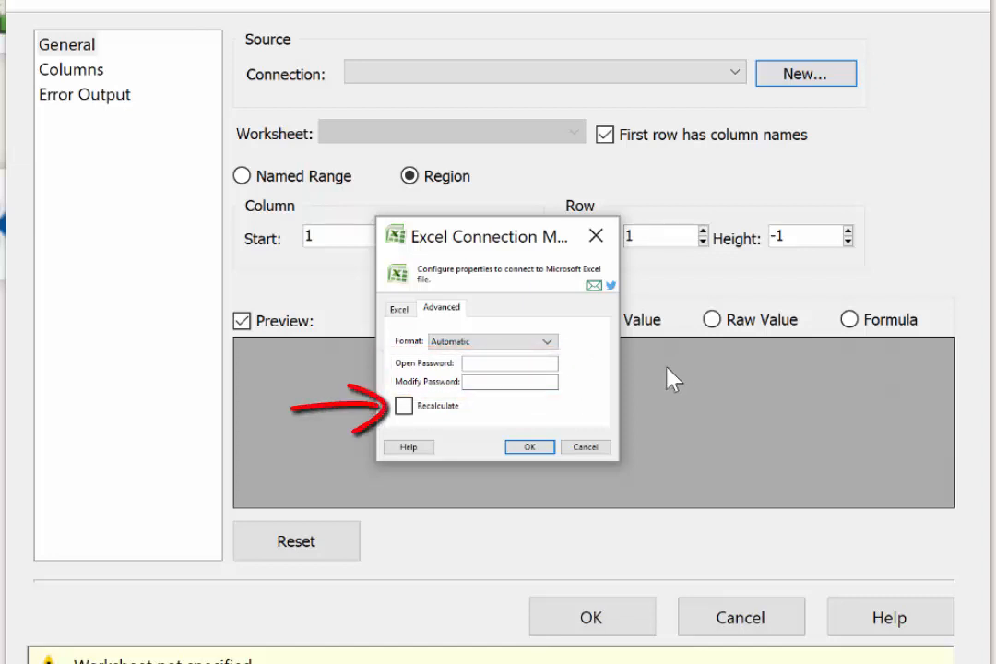
pyautogui.click(542, 449)
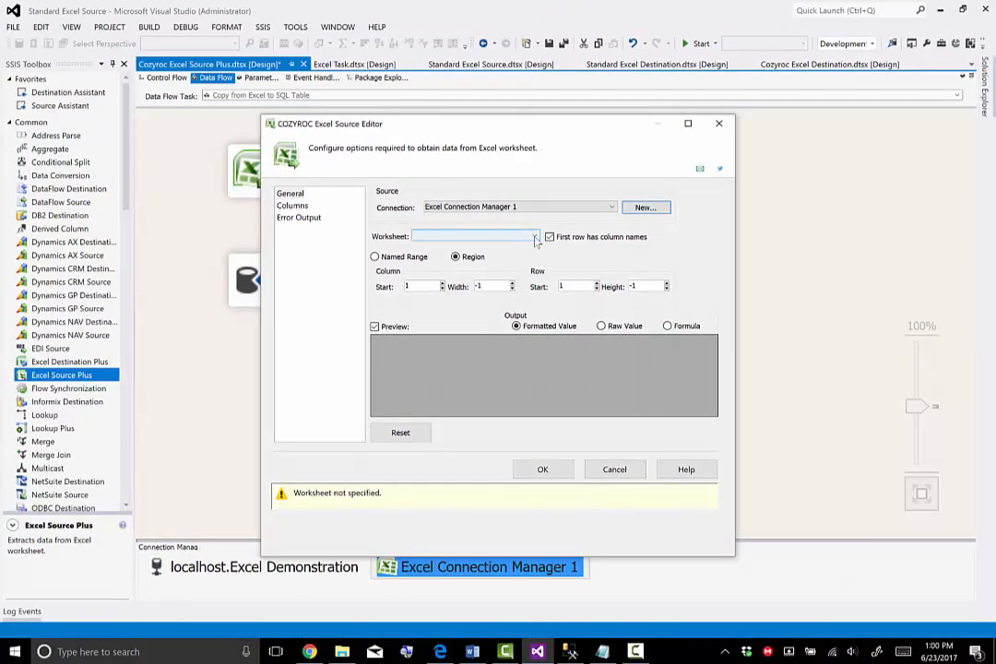
# Set the source worksheet to Excel Source File, review its columns, and accept the Excel Source Plus configuration
pyautogui.click(535, 237)
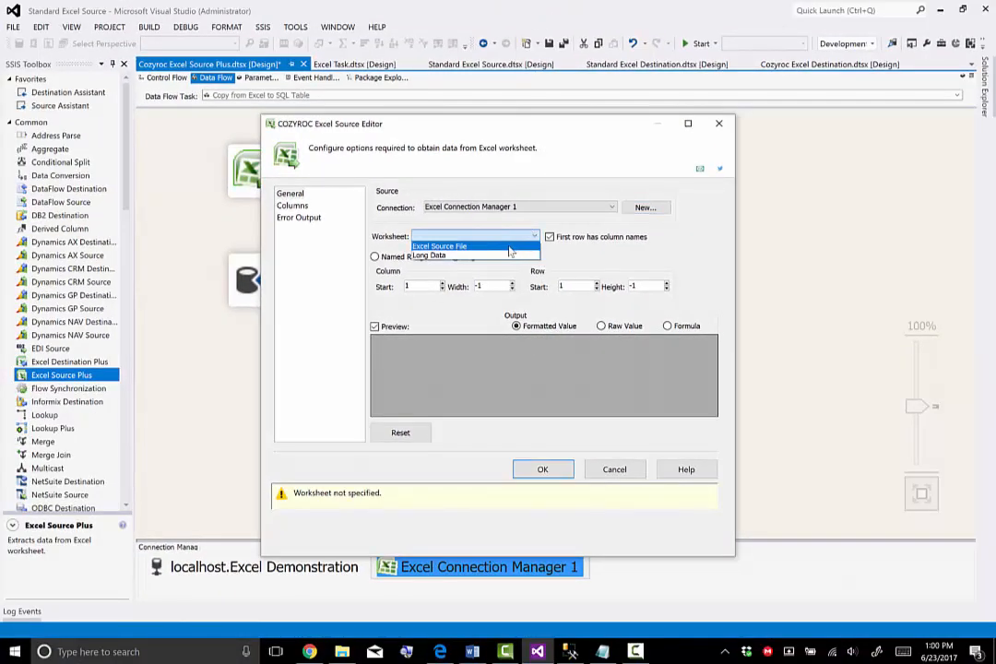
pyautogui.click(509, 249)
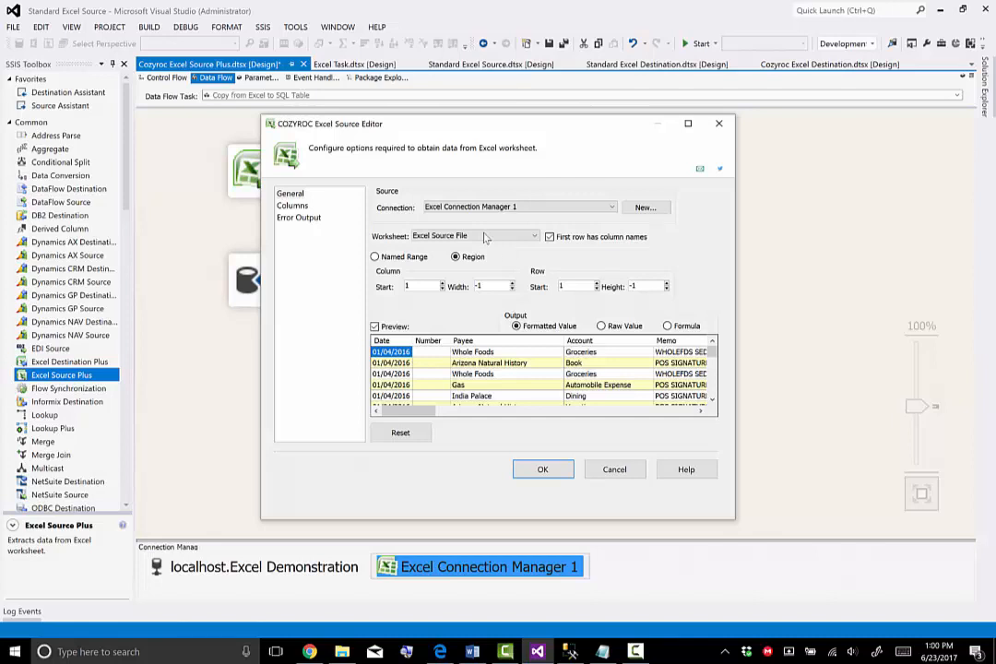
pyautogui.click(293, 207)
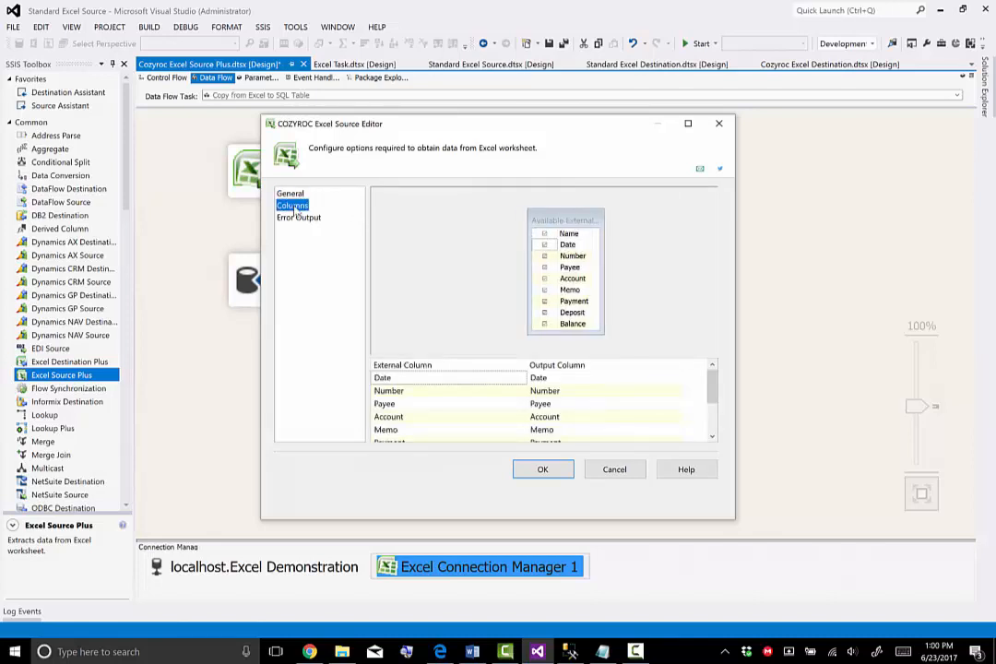
pyautogui.click(547, 472)
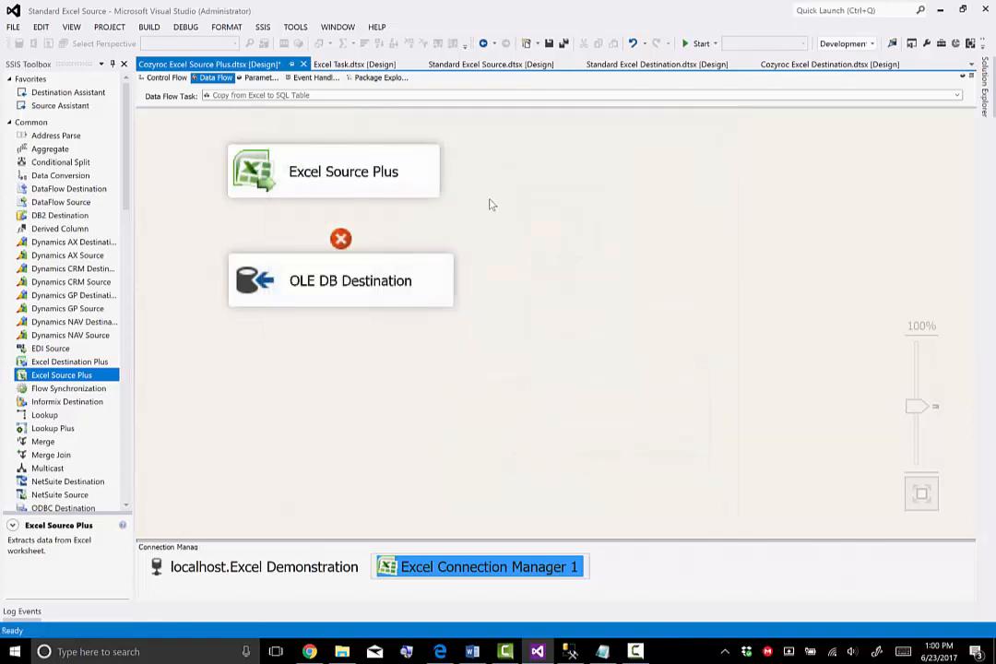
# In the advanced editor for Excel Source Plus, set the Memo external column's length to 500
pyautogui.click(422, 167)
pyautogui.rightClick(425, 167)
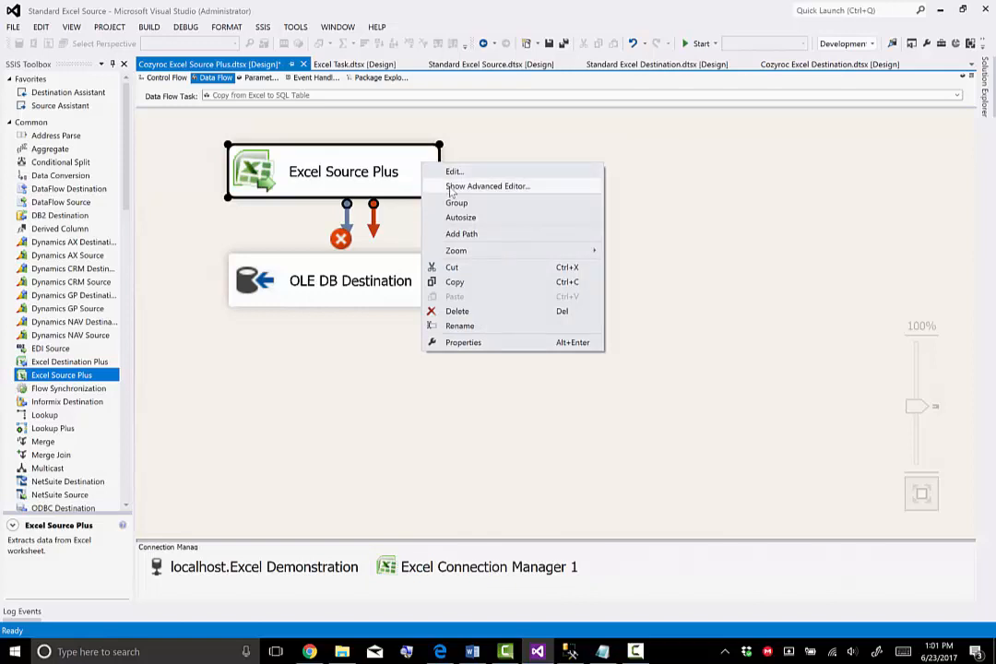
pyautogui.click(451, 188)
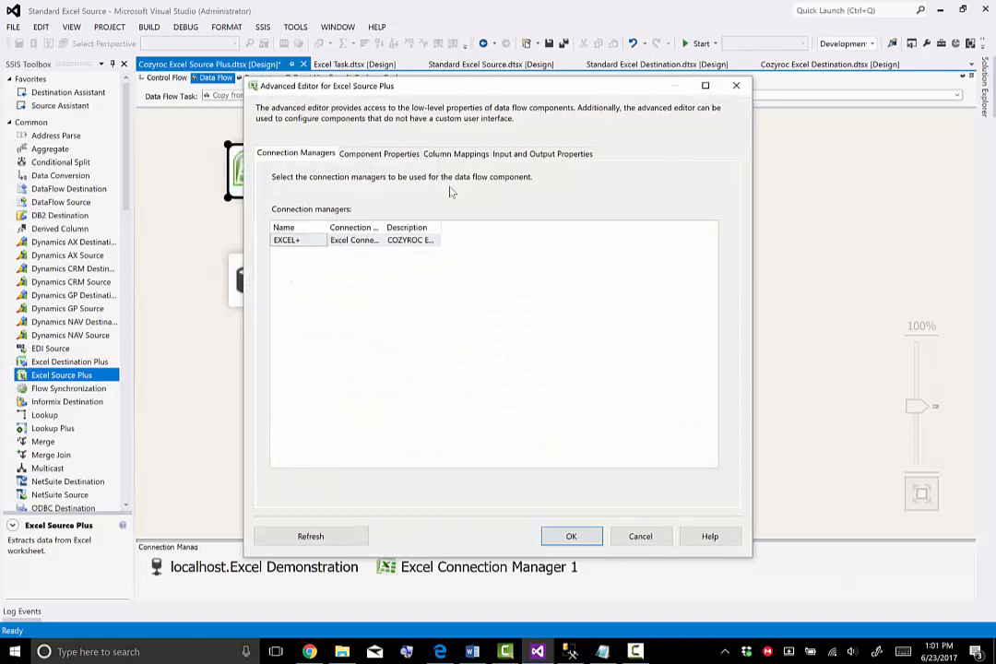
pyautogui.click(526, 154)
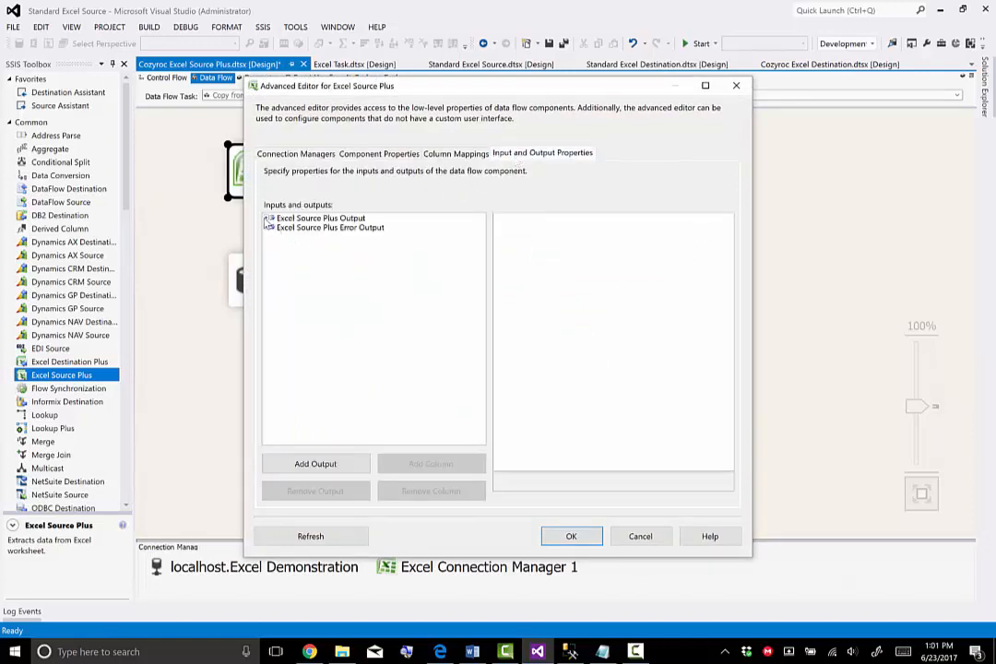
pyautogui.click(268, 218)
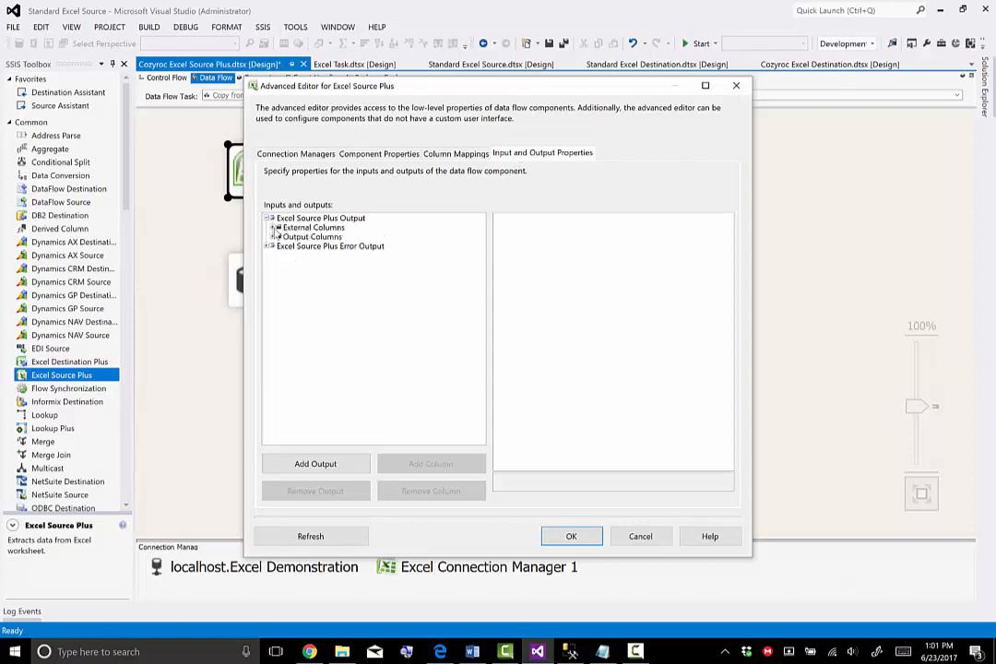
pyautogui.click(277, 227)
pyautogui.click(277, 311)
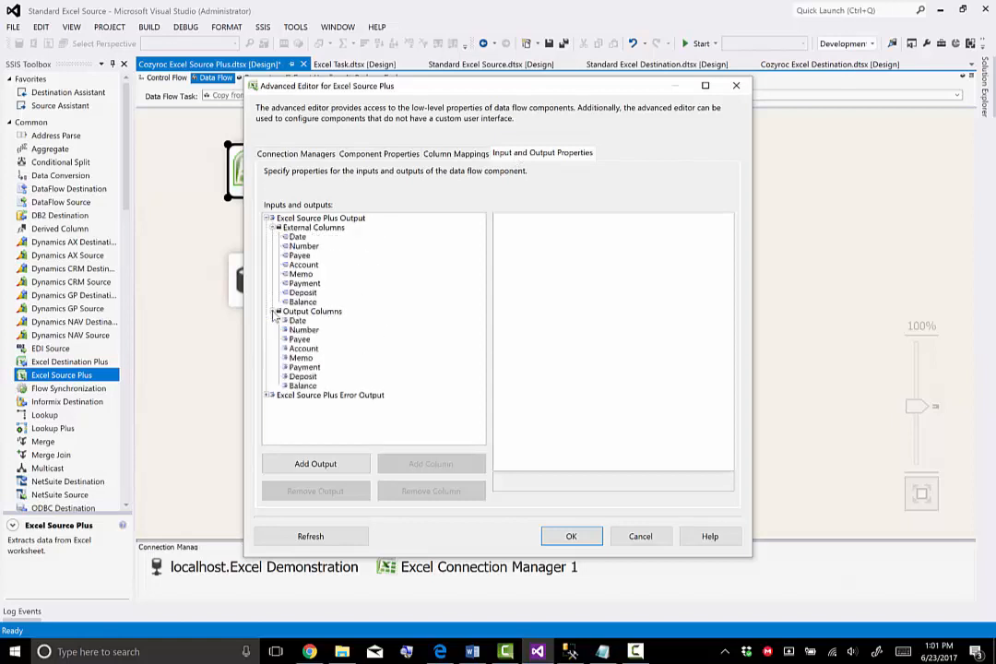
pyautogui.click(301, 273)
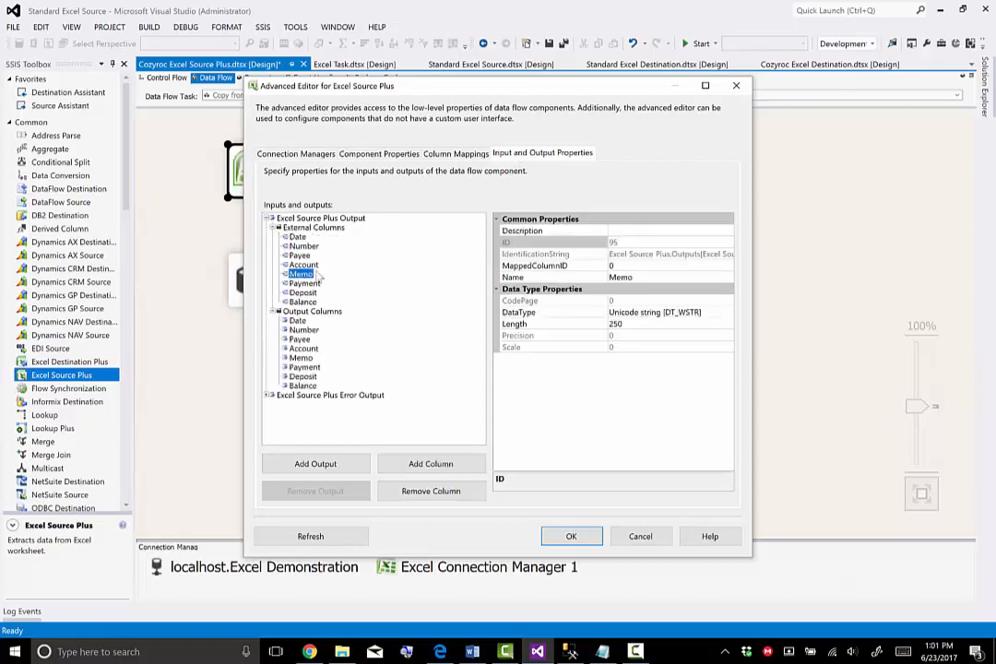
pyautogui.click(624, 324)
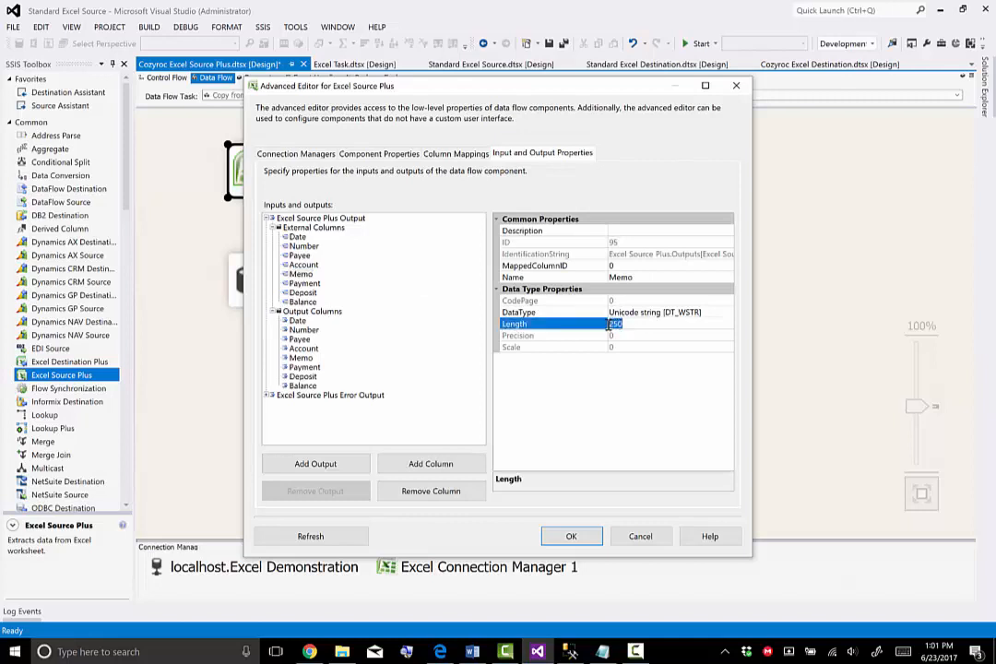
pyautogui.write('500')
# Set the length of the Memo output column under Excel Source Plus Output to 500
pyautogui.click(301, 358)
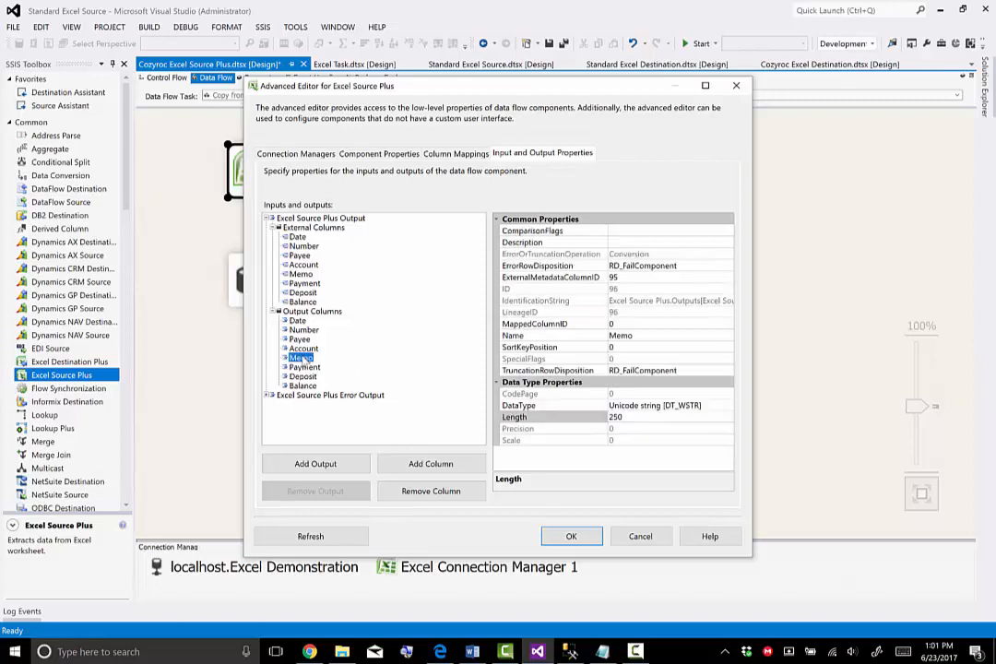
pyautogui.click(609, 417)
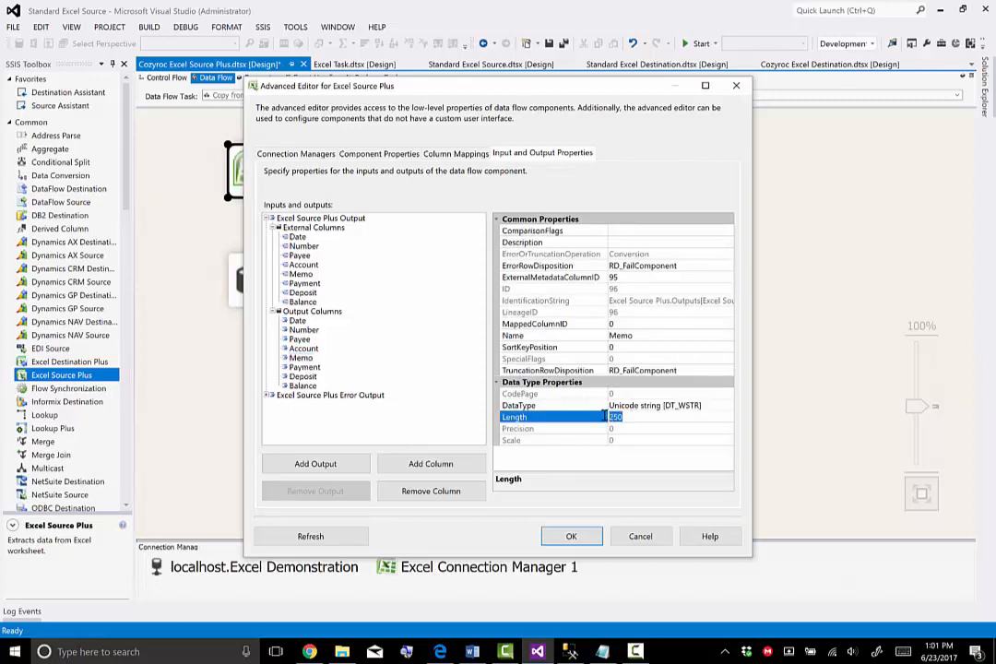
pyautogui.write('50')
pyautogui.write('9')
pyautogui.press('BackSpace')
pyautogui.press('BackSpace')
pyautogui.write('00')
# Set the Memo column's length under Excel Source Plus Error Output to 500 and accept the advanced editor changes
pyautogui.click(268, 396)
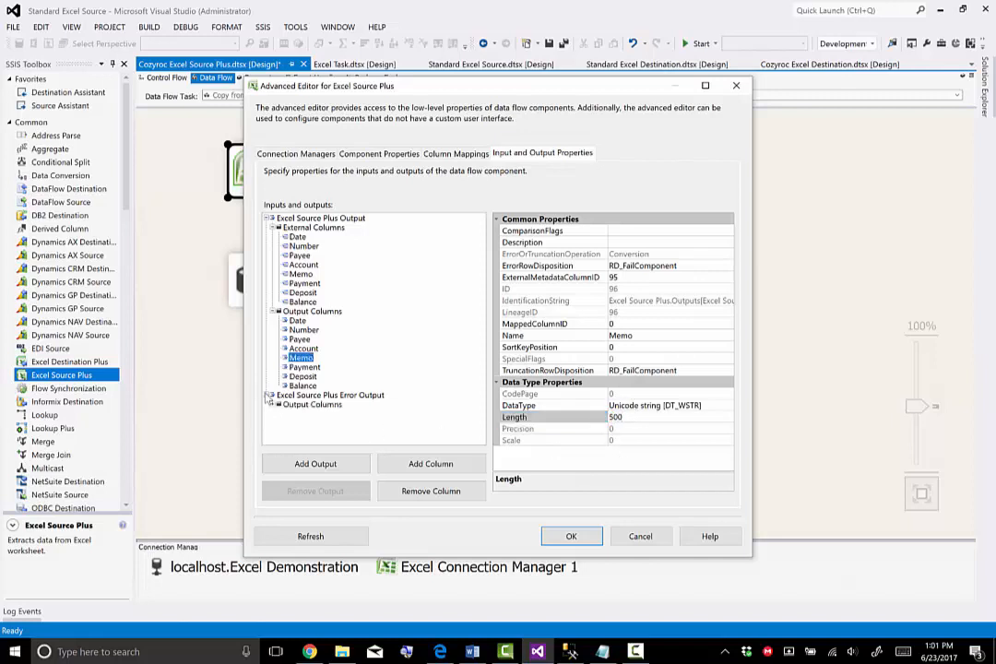
pyautogui.click(278, 404)
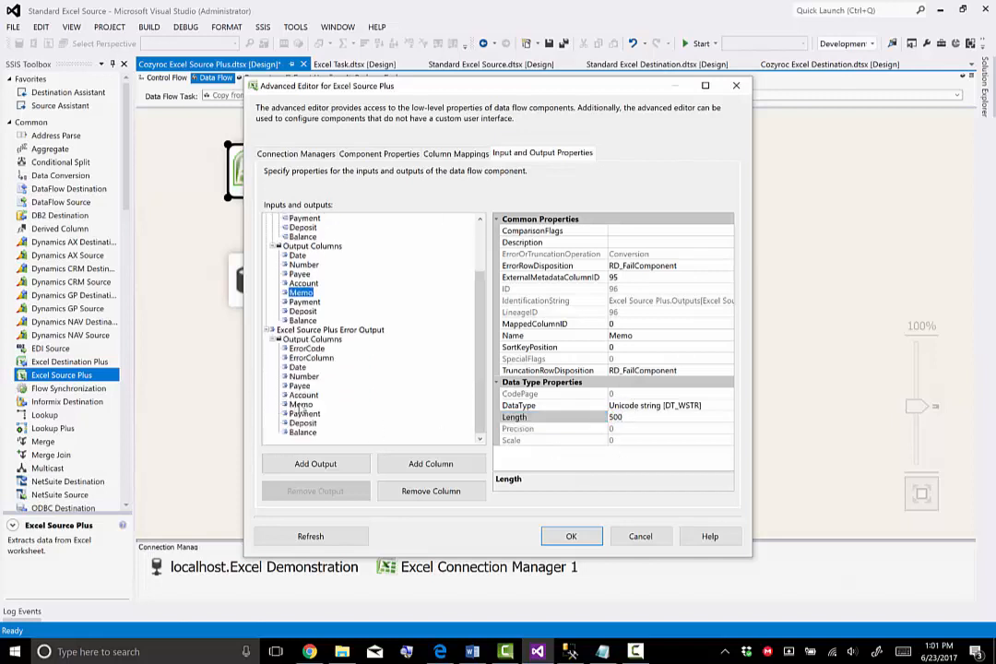
pyautogui.click(301, 404)
pyautogui.click(626, 408)
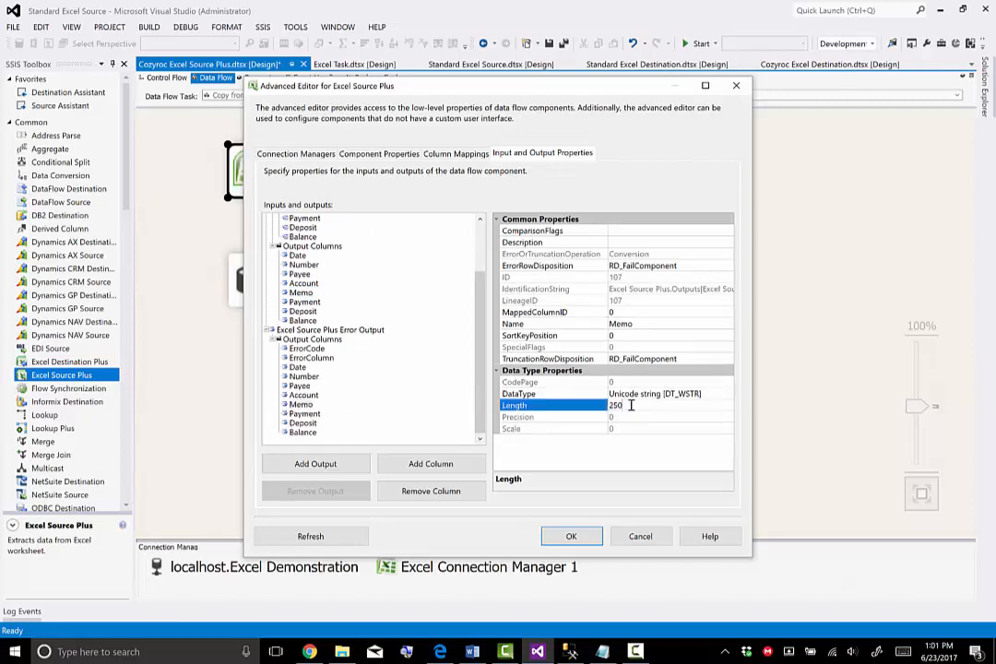
pyautogui.write('500')
pyautogui.click(574, 538)
pyautogui.click(559, 438)
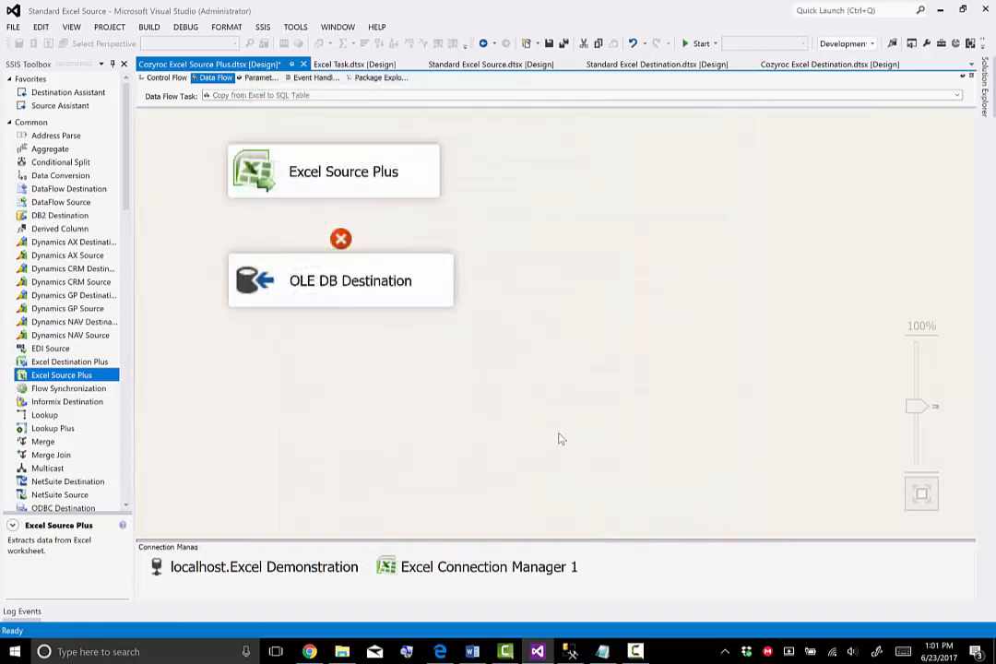
# Connect the Excel Source Plus output to the OLE DB Destination, review its column mappings, and accept them
pyautogui.click(336, 180)
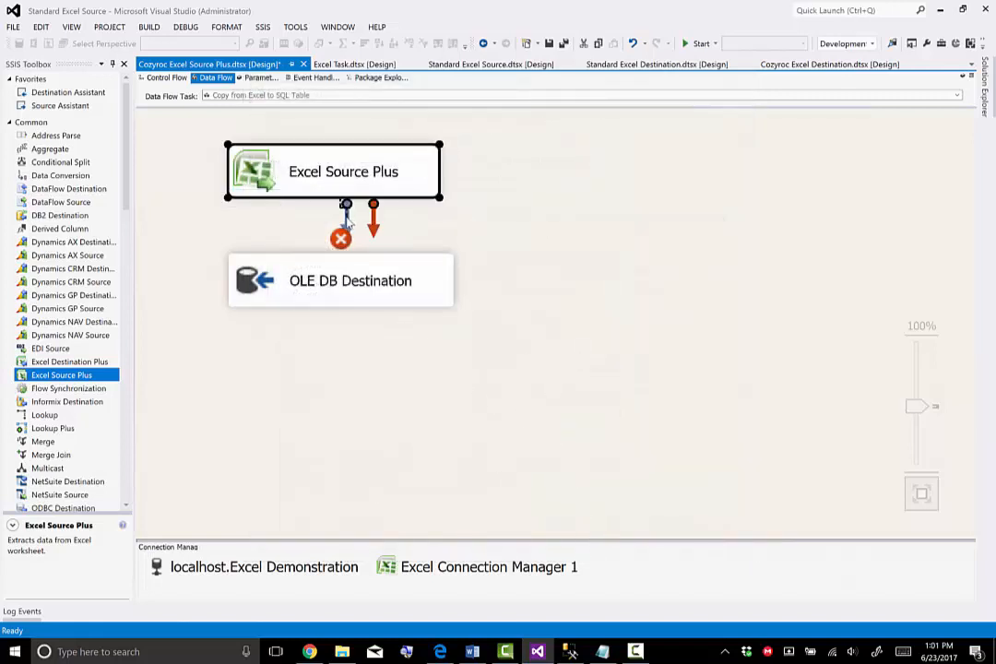
pyautogui.click(436, 276)
pyautogui.doubleClick(436, 276)
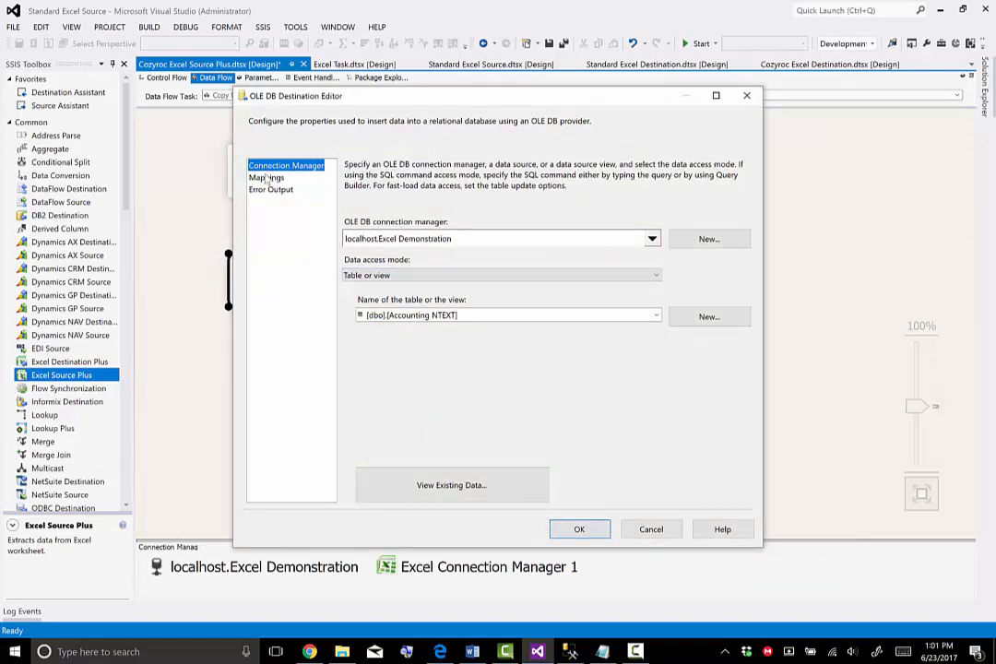
pyautogui.click(266, 178)
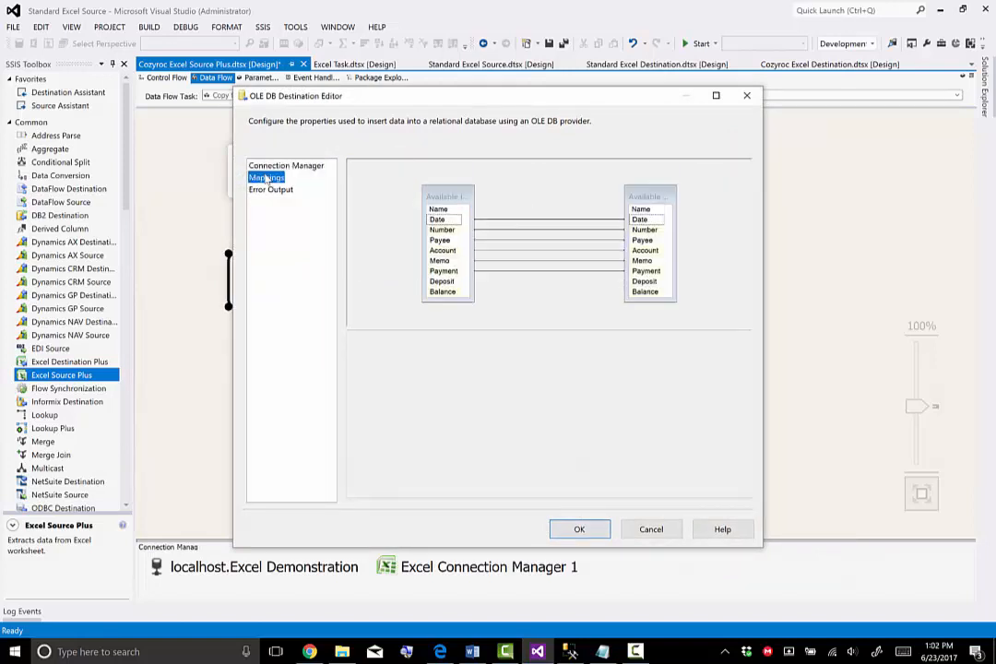
pyautogui.click(579, 529)
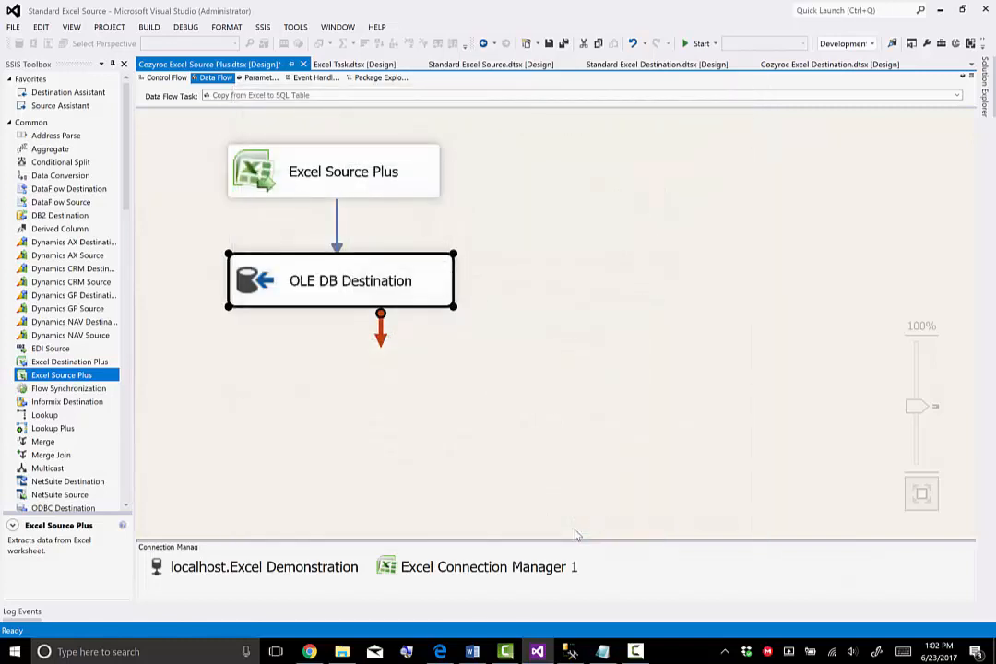
# Save all open packages and run the Cozyroc Excel Source Plus package
pyautogui.click(466, 400)
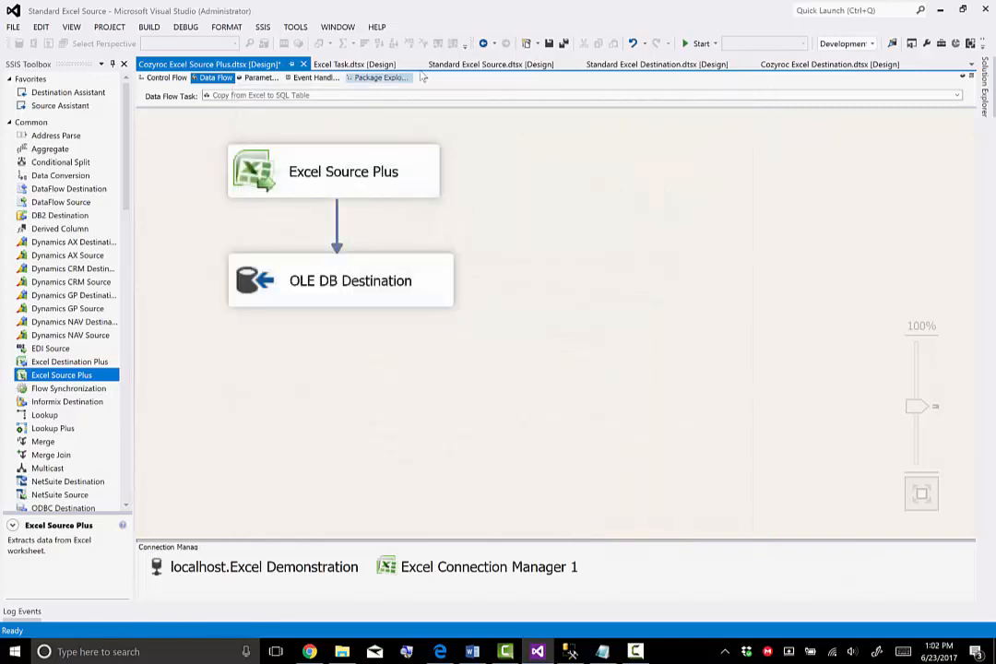
pyautogui.click(564, 44)
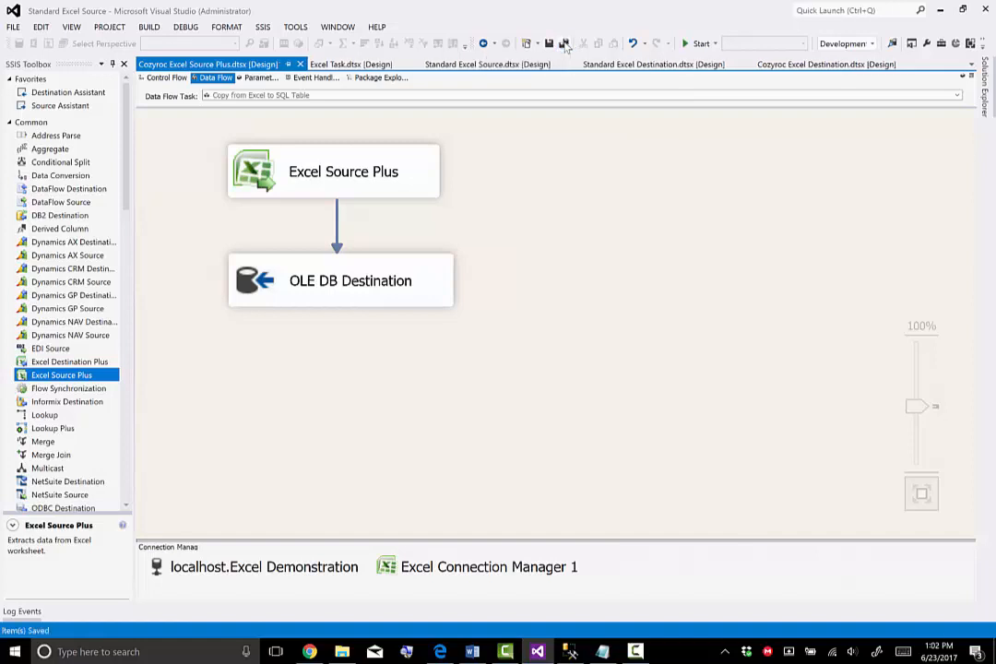
pyautogui.click(689, 45)
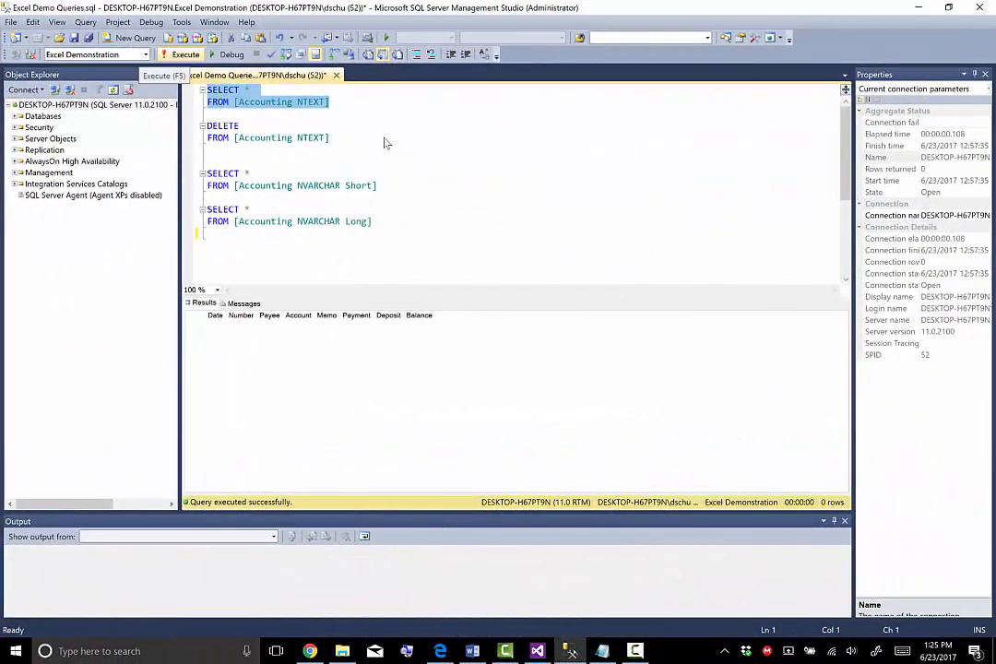
# In SQL Server Management Studio, run the SELECT query on Accounting NTEXT and examine the Payment, Deposit and Balance values around row 45
pyautogui.press('F5')
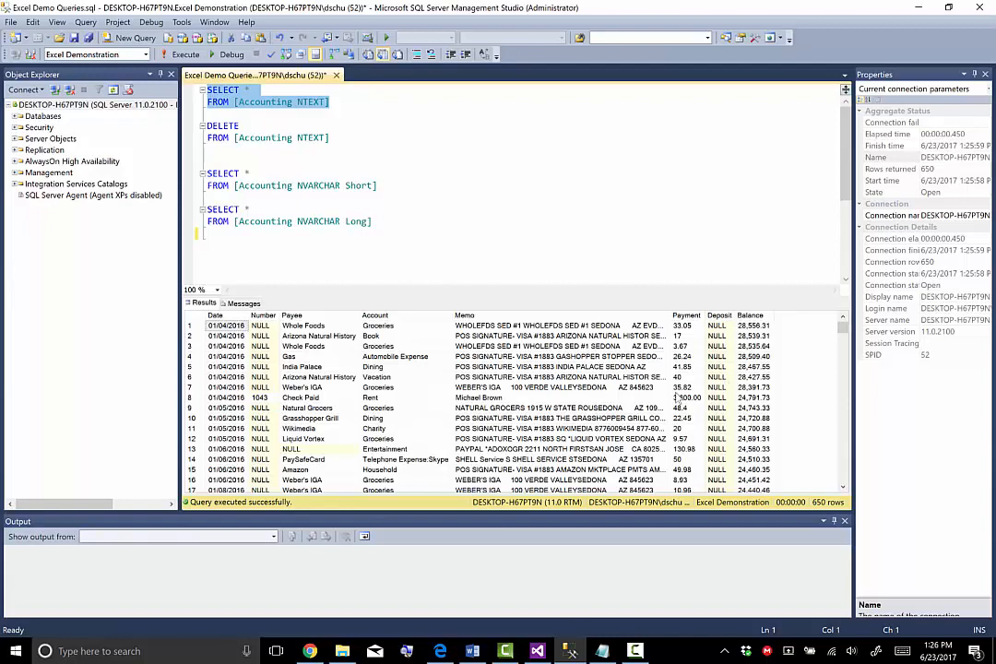
pyautogui.scroll(-7, 669, 394)
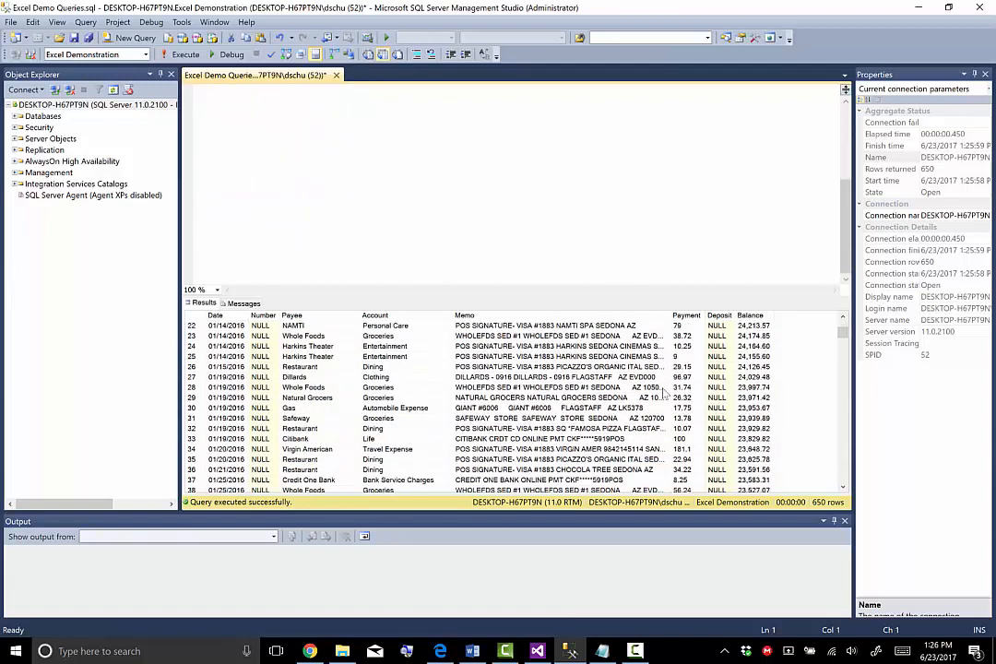
pyautogui.scroll(-1, 664, 394)
pyautogui.scroll(-4, 662, 395)
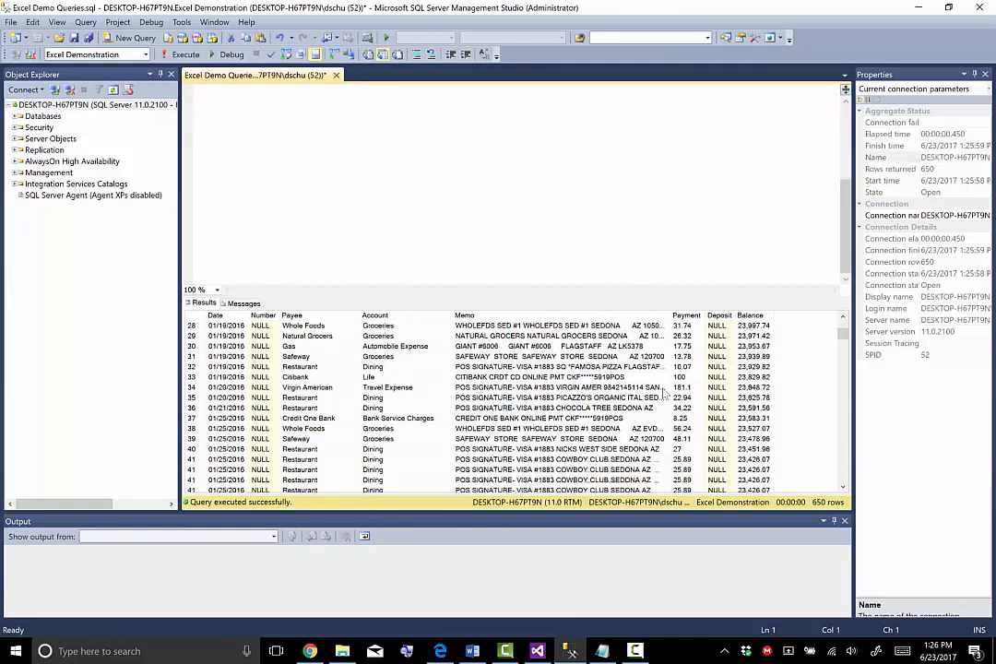
pyautogui.scroll(-1, 660, 394)
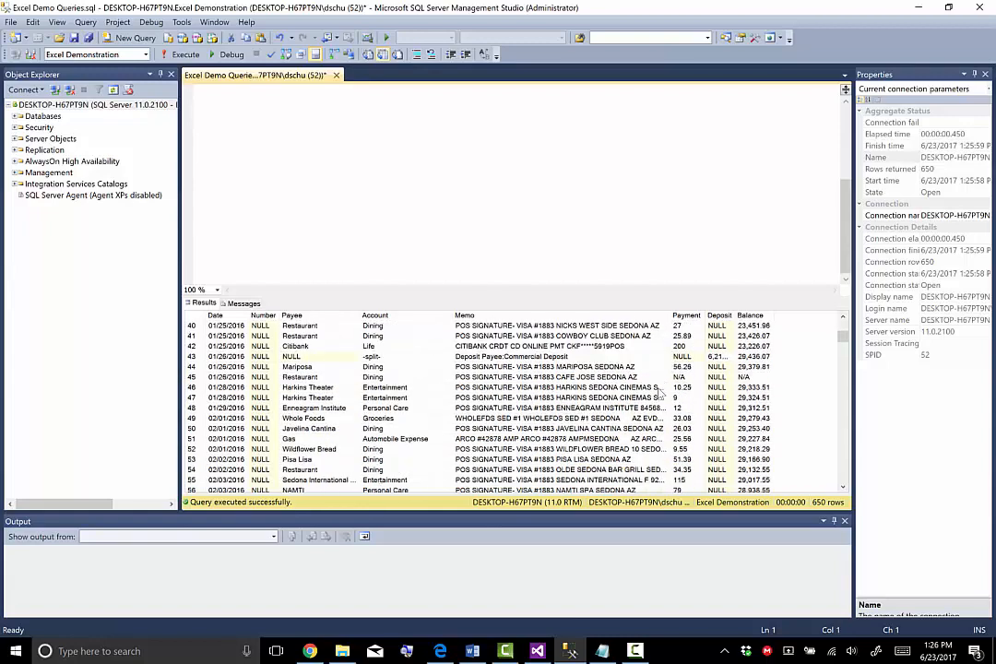
pyautogui.click(719, 357)
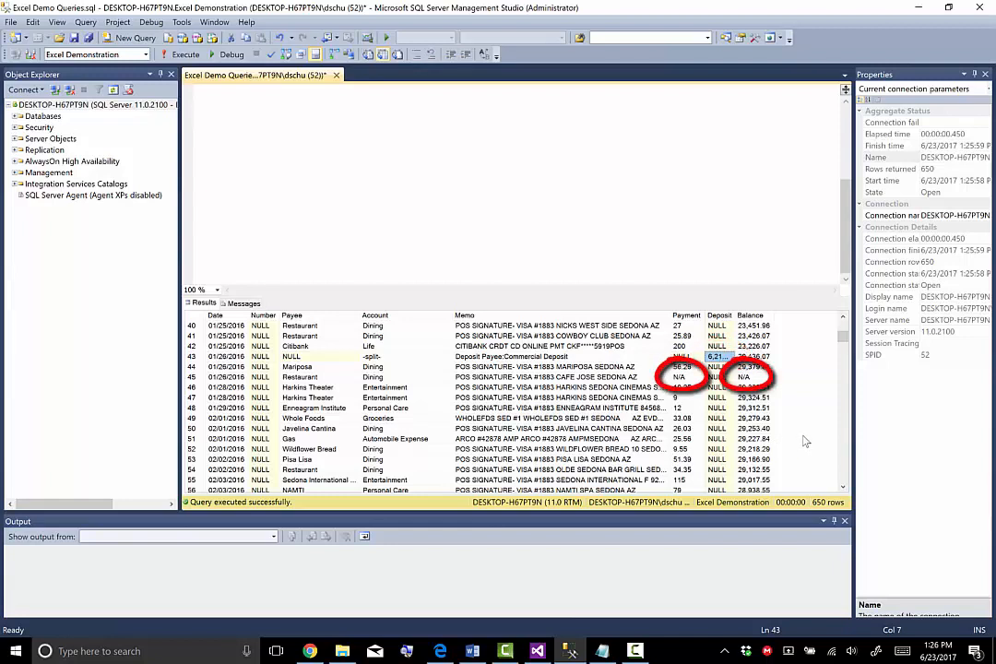
pyautogui.scroll(-1, 806, 440)
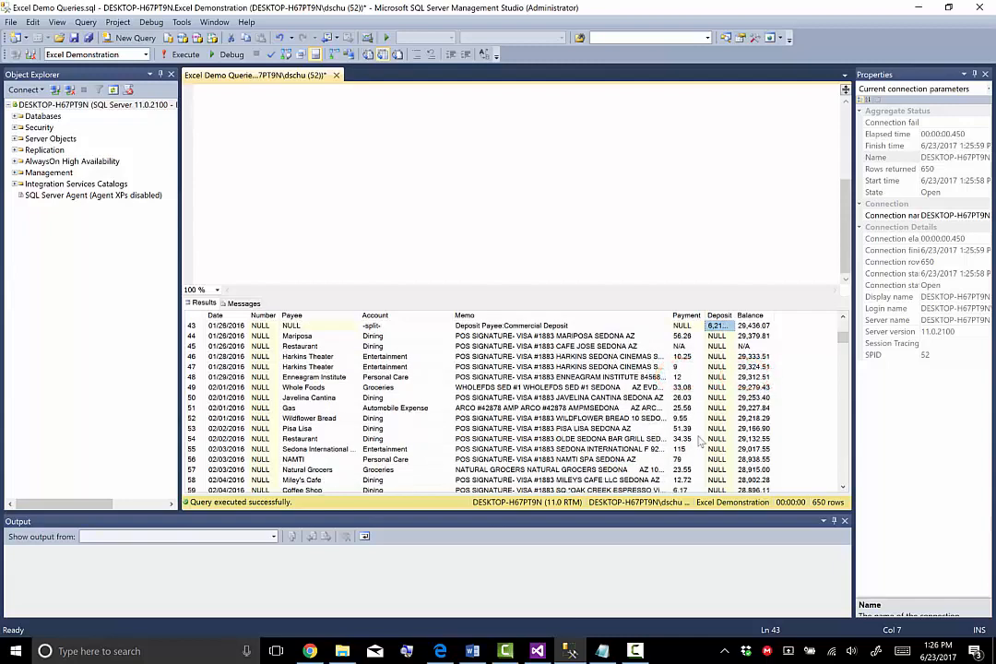
# Copy the Memo value of row 55 from the query results and paste it into an empty Notepad document
pyautogui.click(543, 450)
pyautogui.rightClick(544, 452)
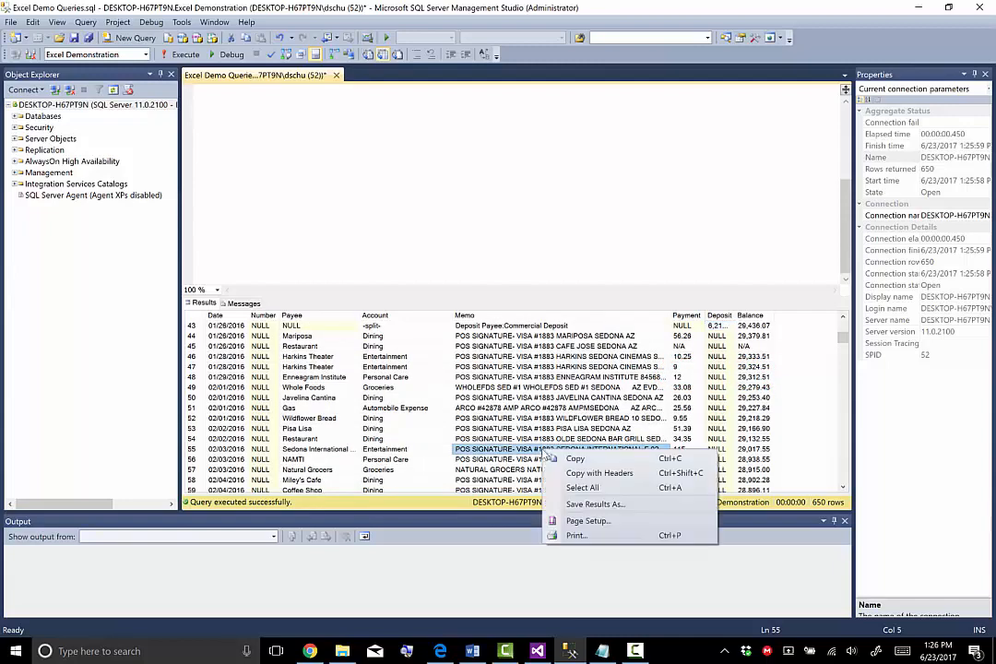
pyautogui.click(579, 458)
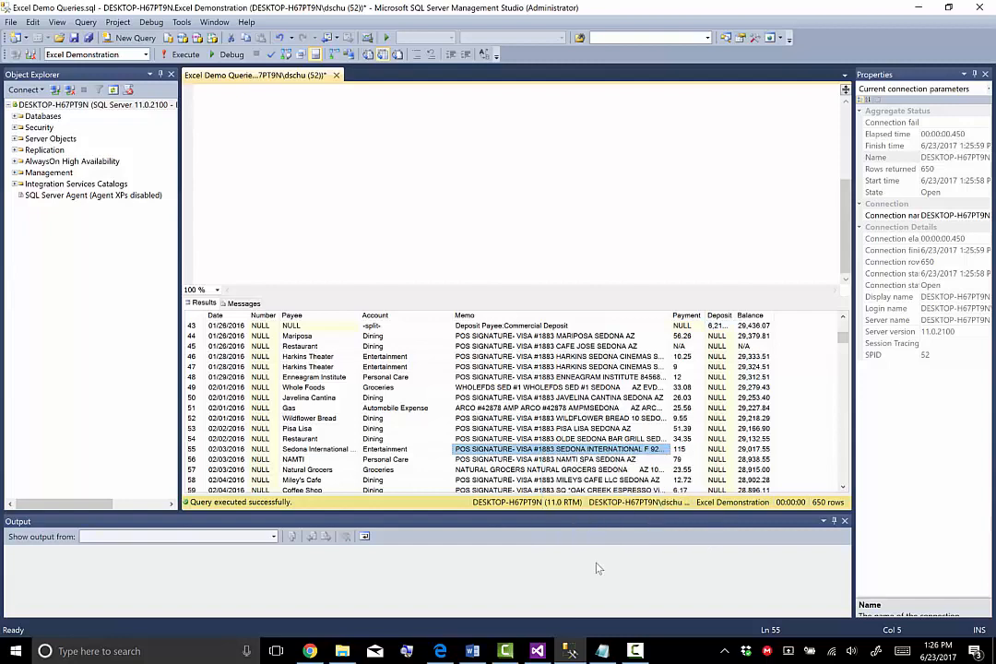
pyautogui.click(601, 650)
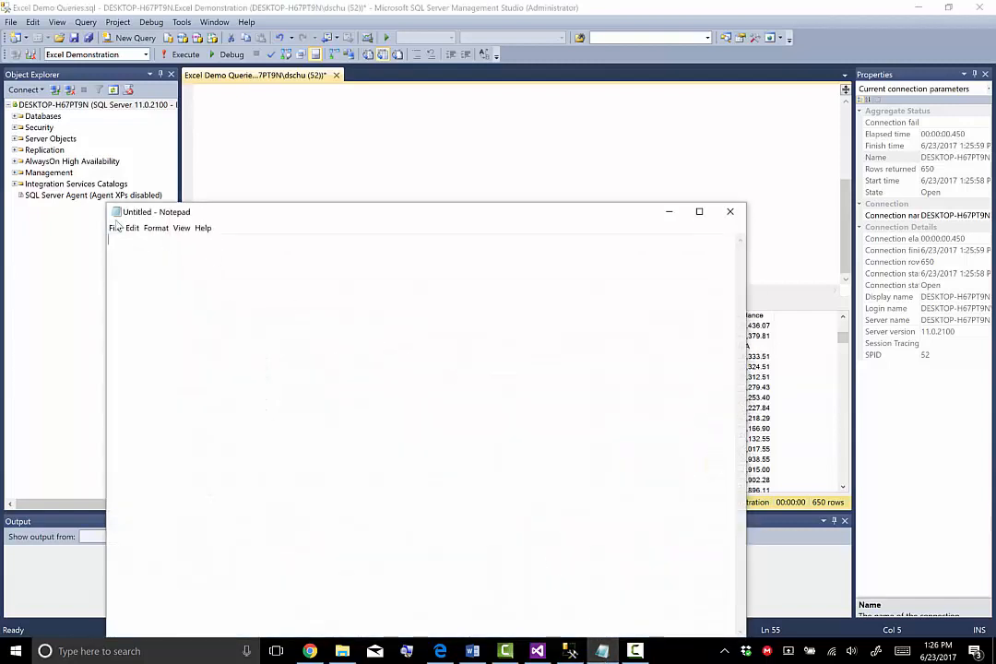
pyautogui.hotkey('ctrl', 'v')
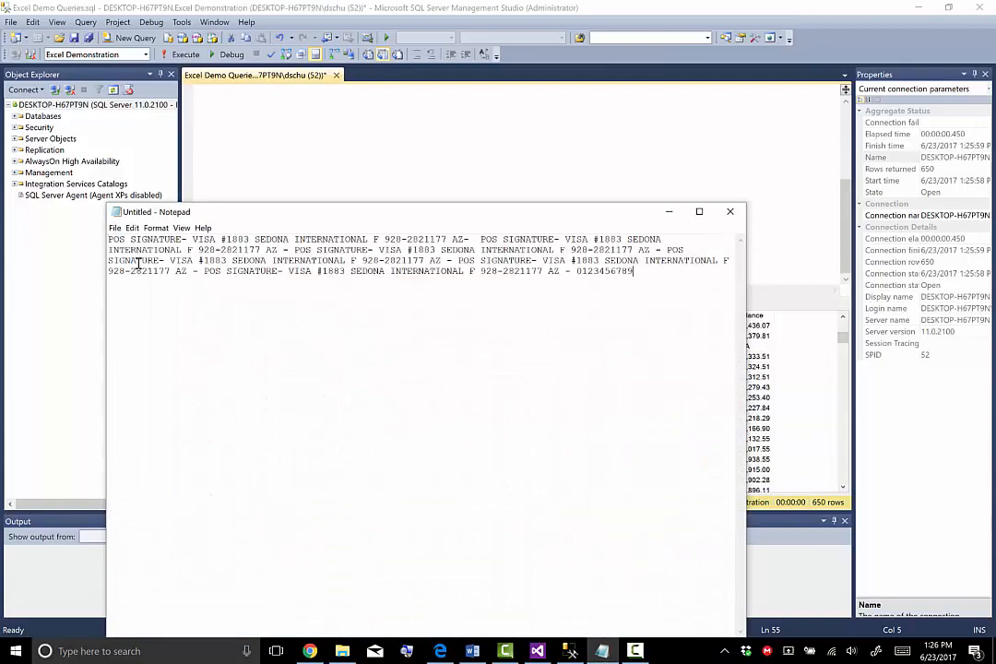